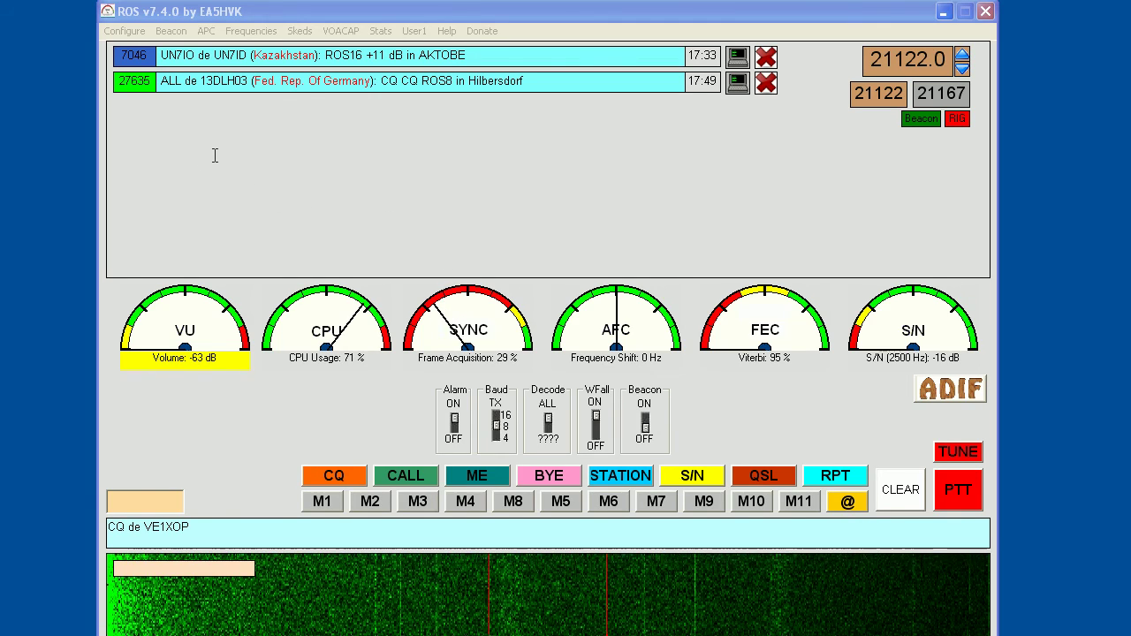
# Step: Check the operator settings for callsign, name, e-mail, locator and QTH, and accept them as they are
pyautogui.click(124, 31)
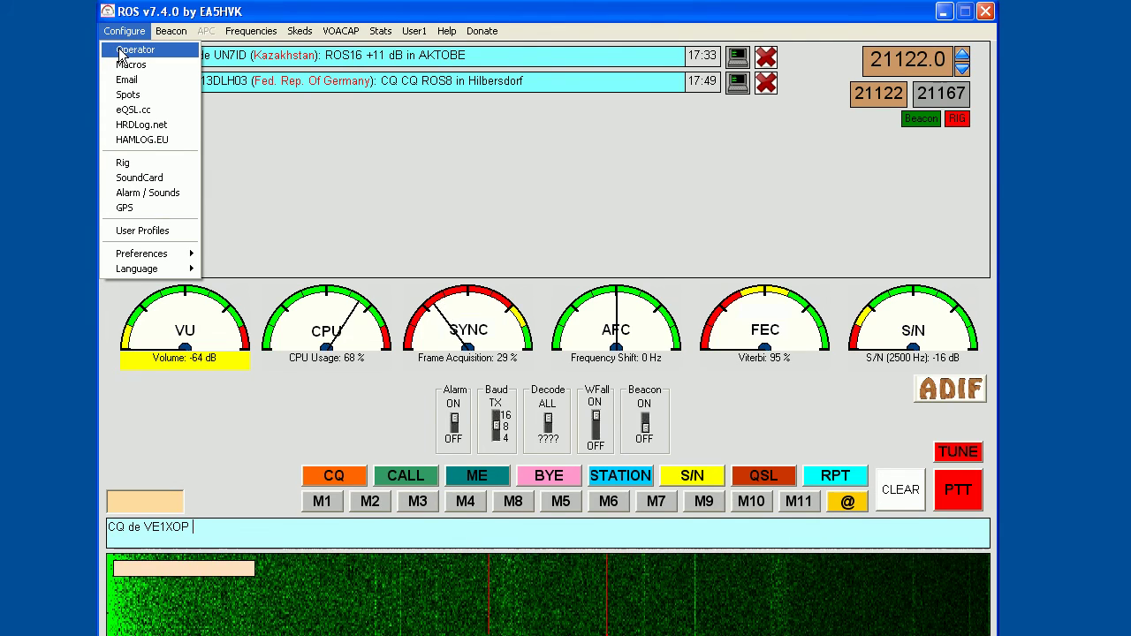
pyautogui.click(128, 47)
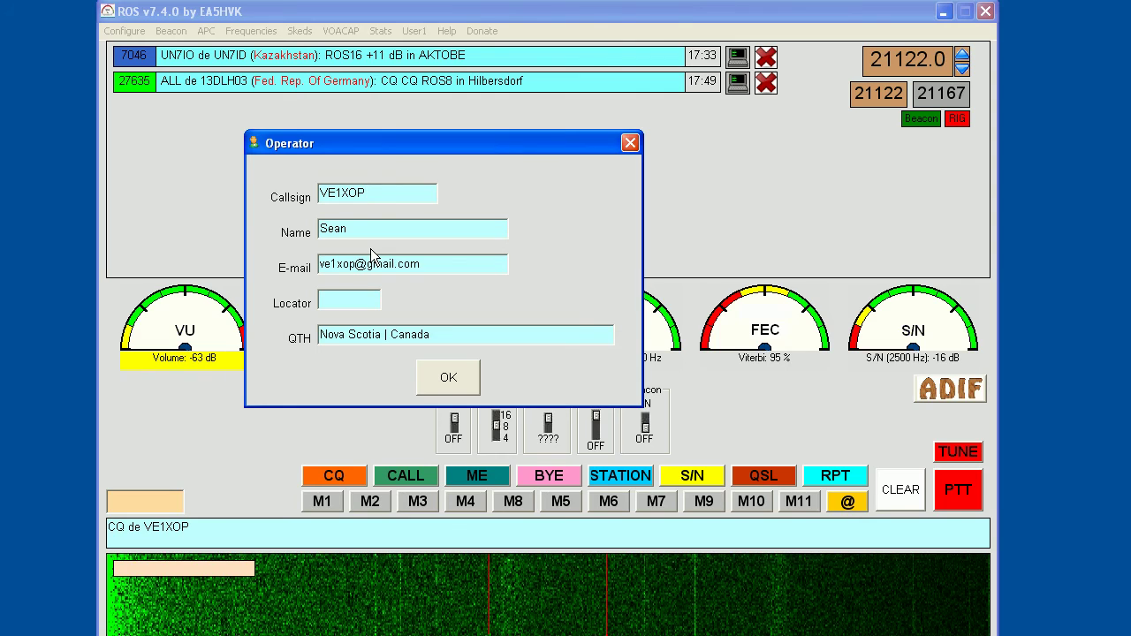
pyautogui.click(447, 385)
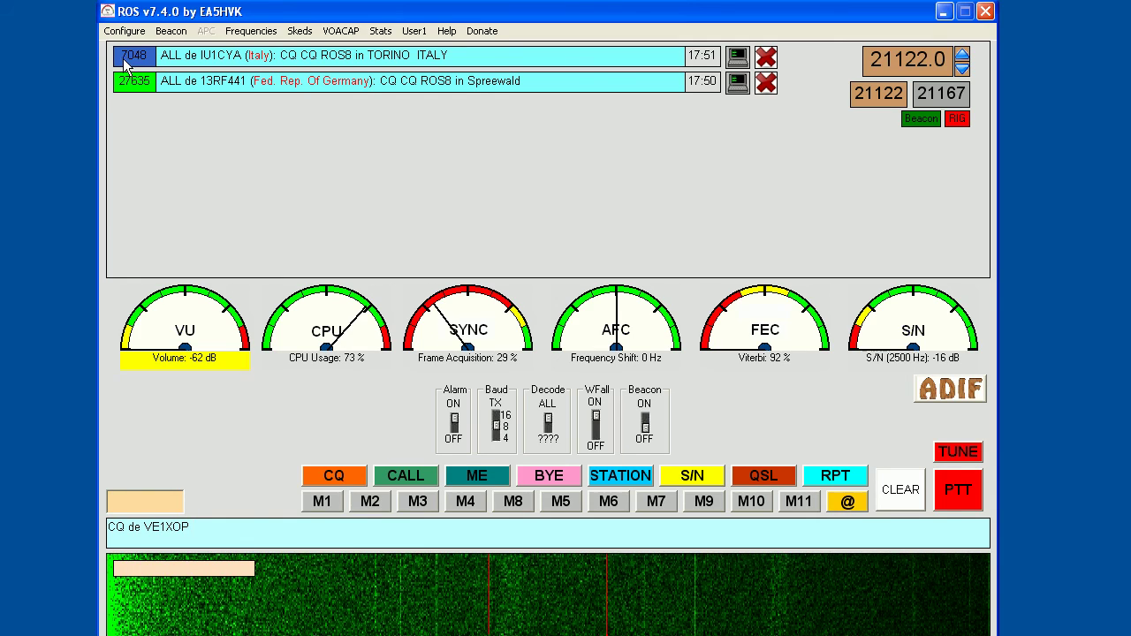
# Step: View the Internet Support messages available for the station in the first spot and exit without sending any
pyautogui.click(738, 60)
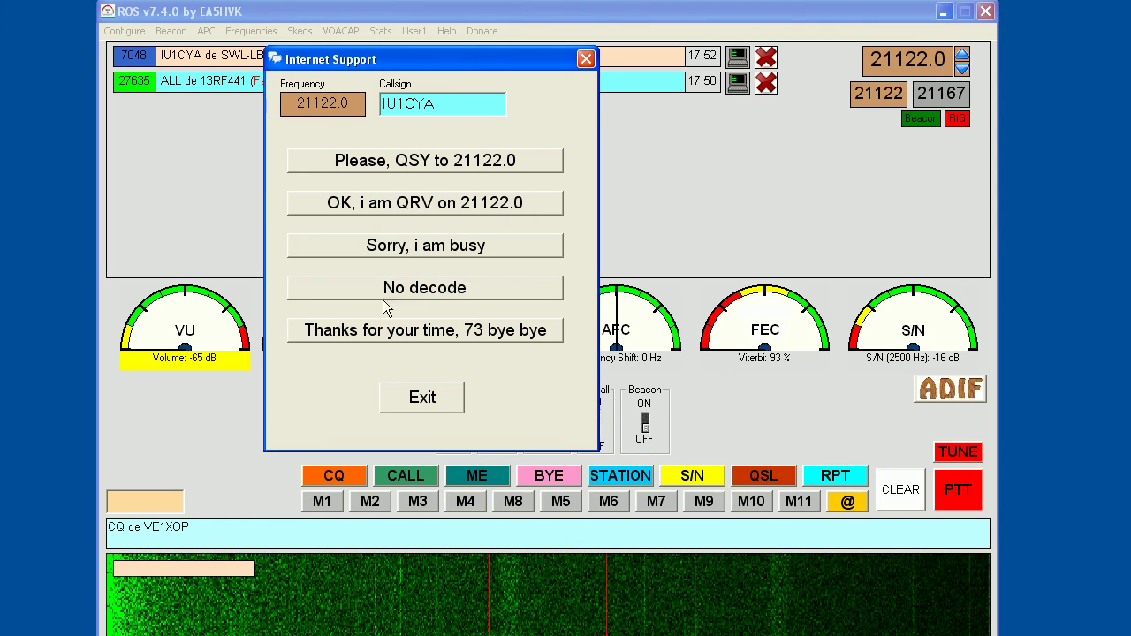
pyautogui.click(421, 398)
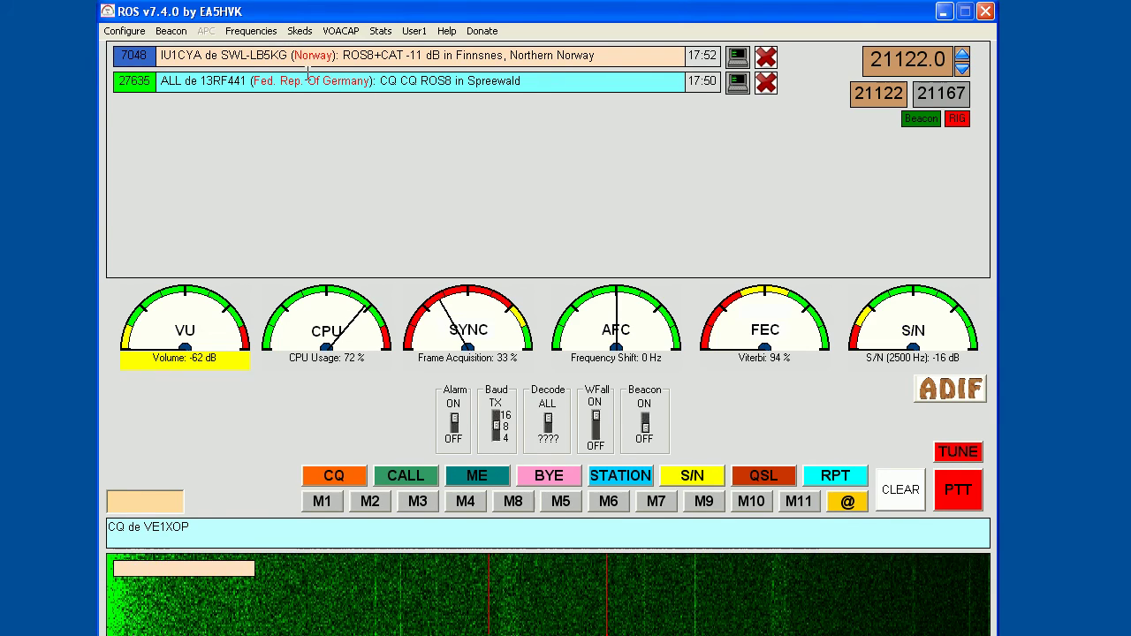
# Step: View the macro definitions and close them without making changes
pyautogui.click(125, 32)
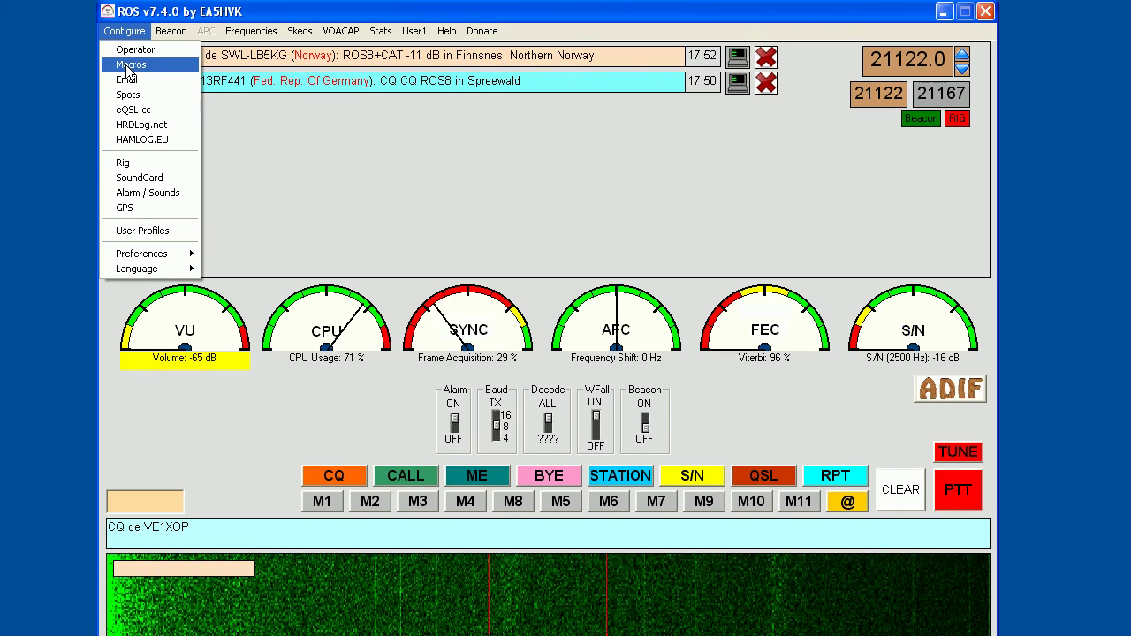
pyautogui.click(130, 65)
pyautogui.moveTo(183, 49); pyautogui.dragTo(280, 42)
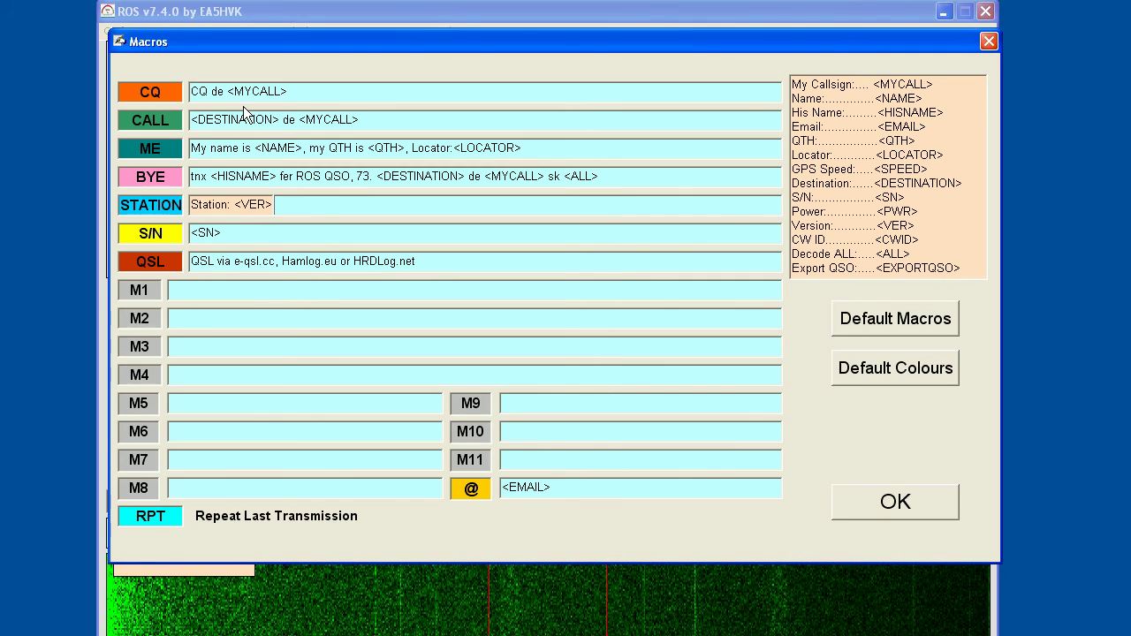
pyautogui.click(986, 42)
# Step: Reopen the macro definitions and examine the CQ macro's <MYCALL> placeholder against the placeholder list, then close them
pyautogui.click(124, 31)
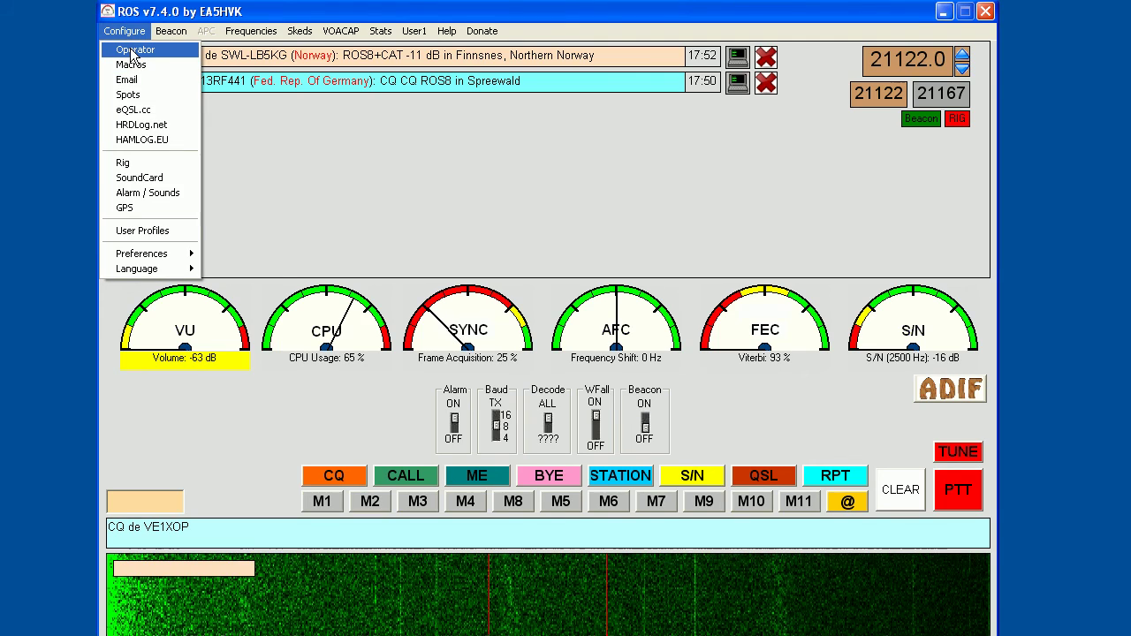
pyautogui.click(132, 164)
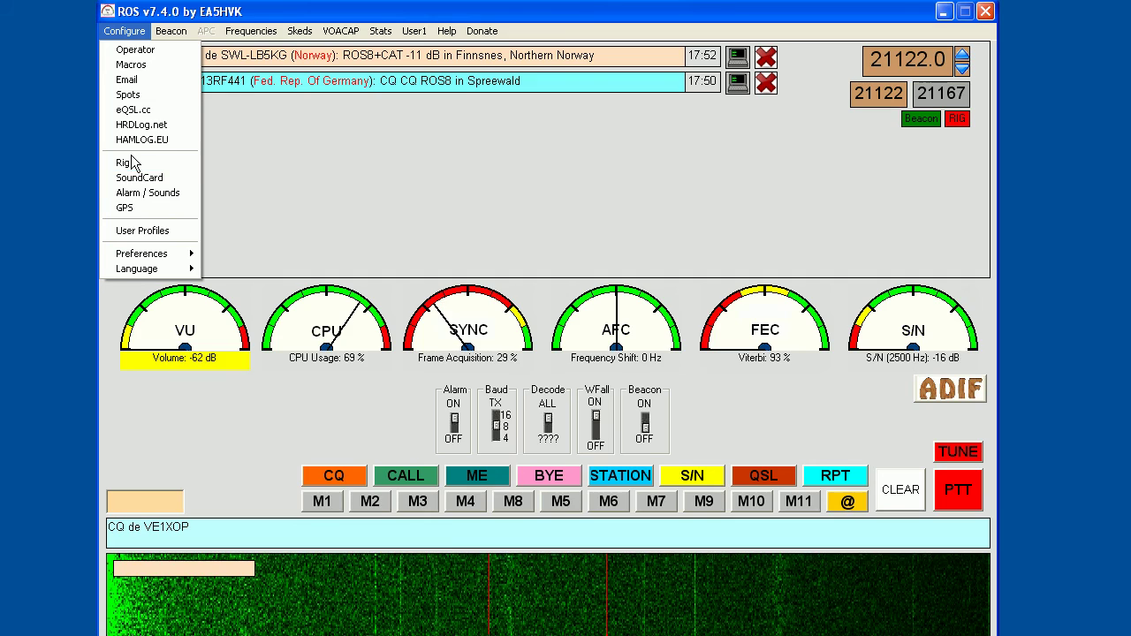
pyautogui.click(131, 67)
pyautogui.moveTo(204, 70); pyautogui.dragTo(296, 81)
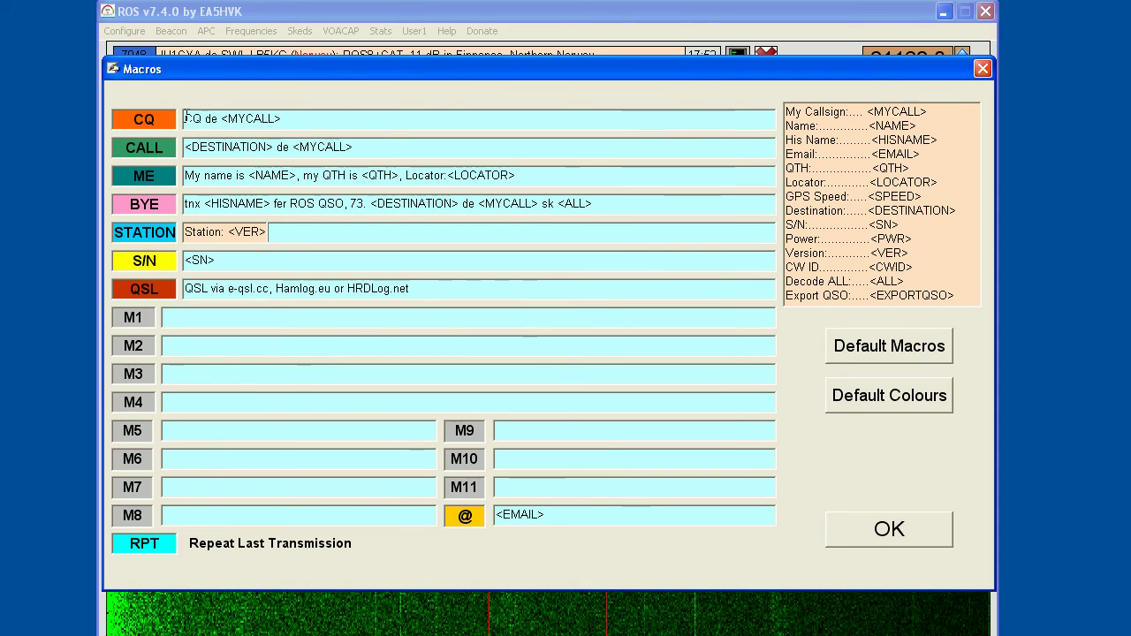
pyautogui.moveTo(186, 118); pyautogui.dragTo(292, 124)
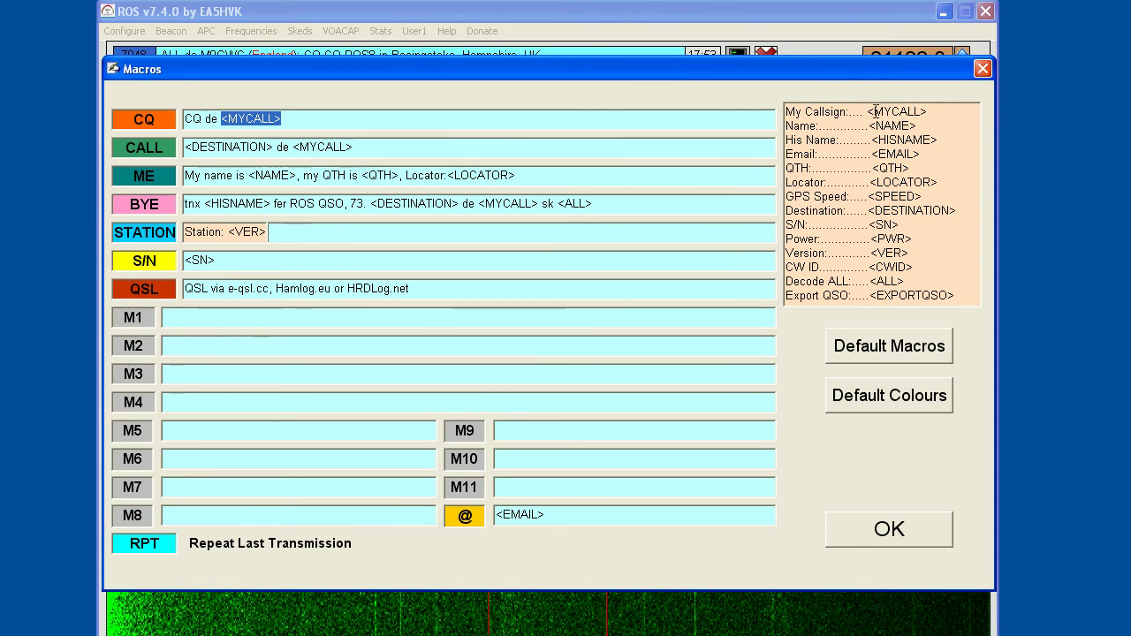
pyautogui.click(239, 129)
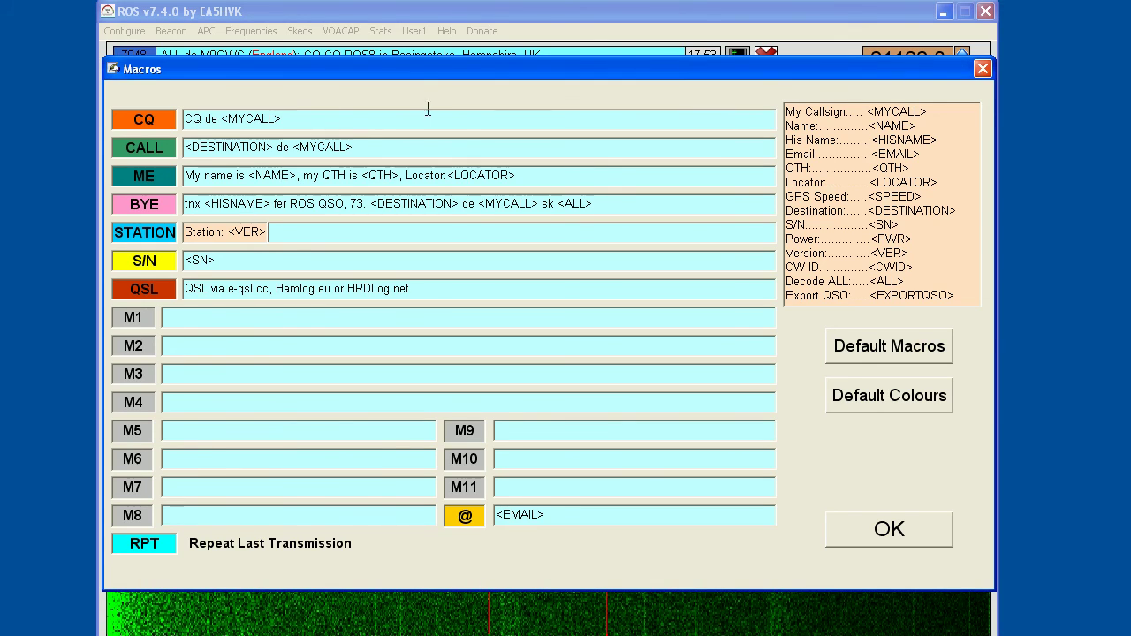
pyautogui.moveTo(404, 69); pyautogui.dragTo(403, 109)
pyautogui.click(981, 109)
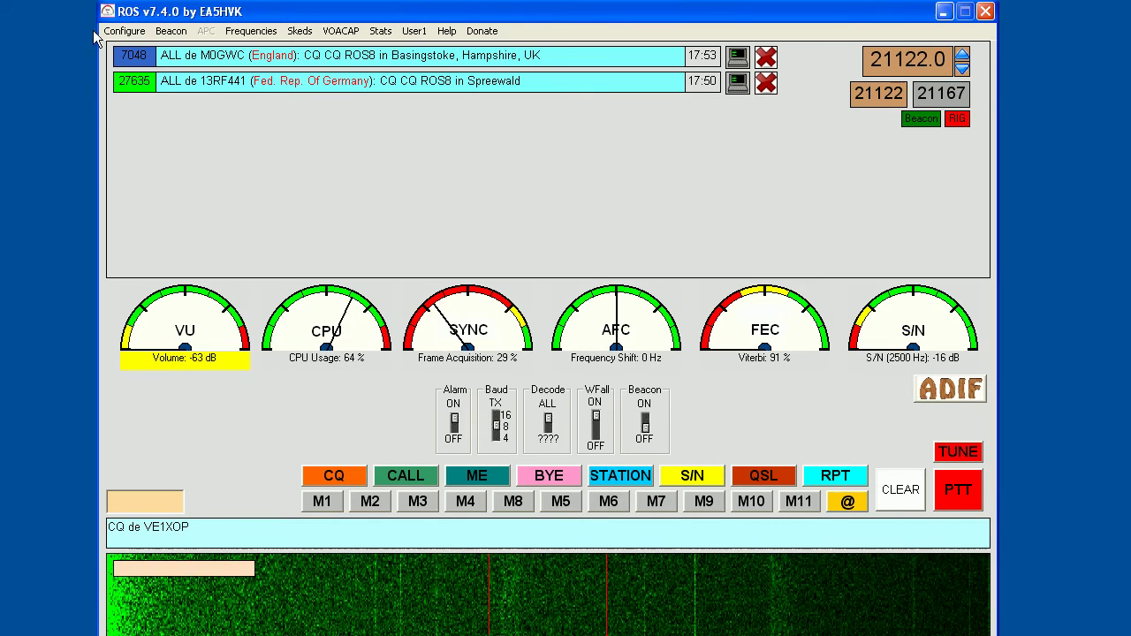
# Step: Review the operator details that supply the values for the macro placeholders
pyautogui.click(105, 30)
pyautogui.click(133, 50)
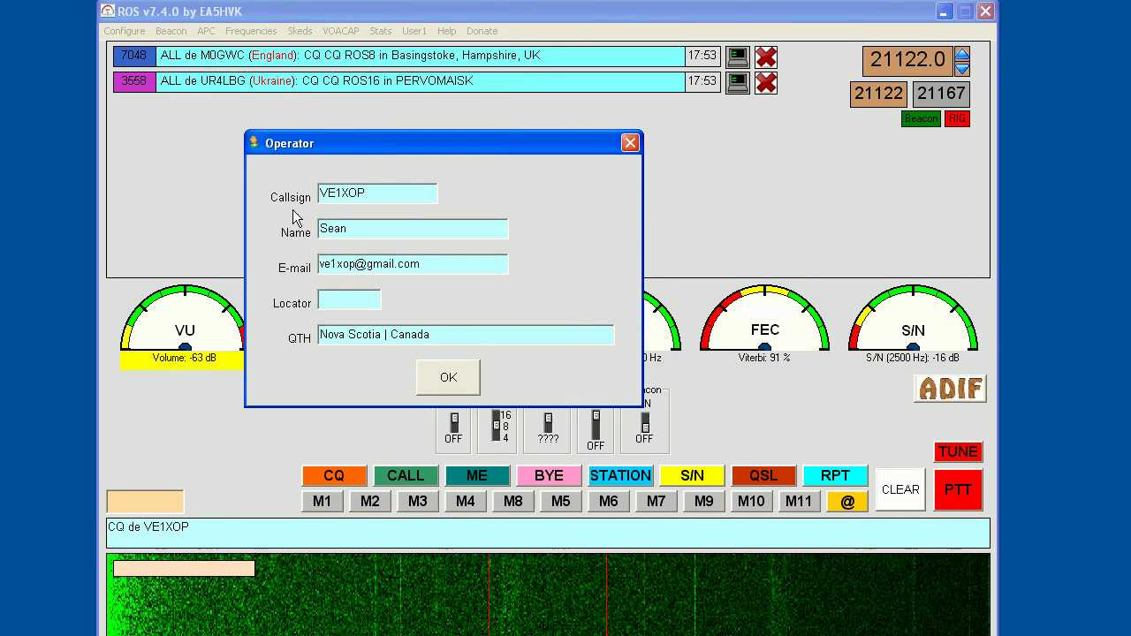
pyautogui.click(458, 378)
# Step: Examine the ME and STATION macros and their placeholders in the macro definitions, then close them
pyautogui.click(123, 30)
pyautogui.click(133, 64)
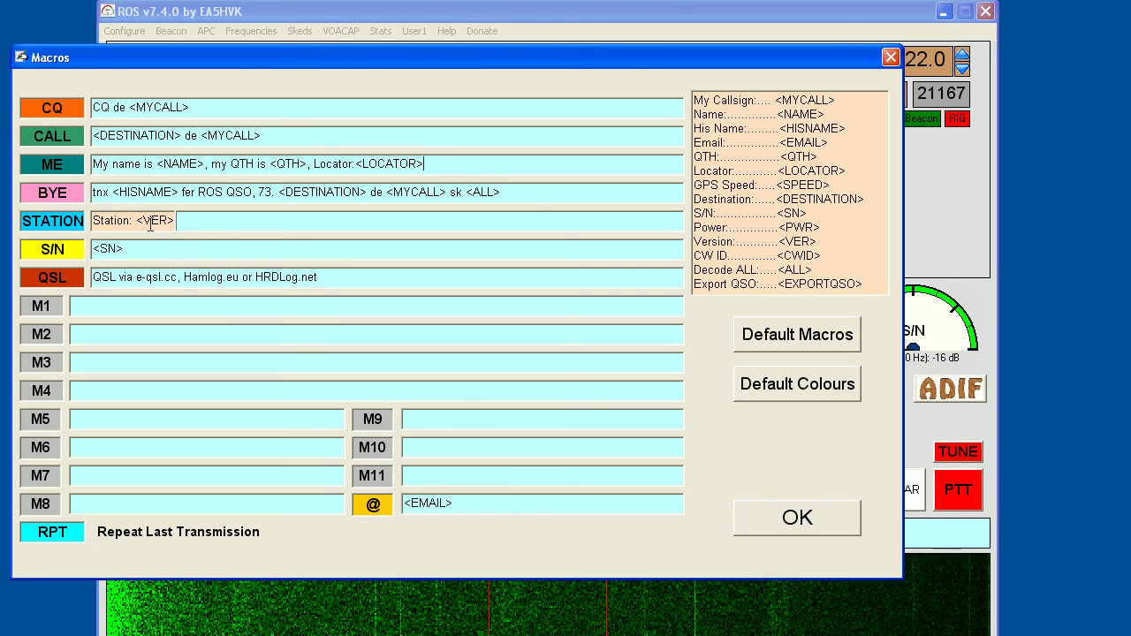
pyautogui.moveTo(203, 64); pyautogui.dragTo(248, 64)
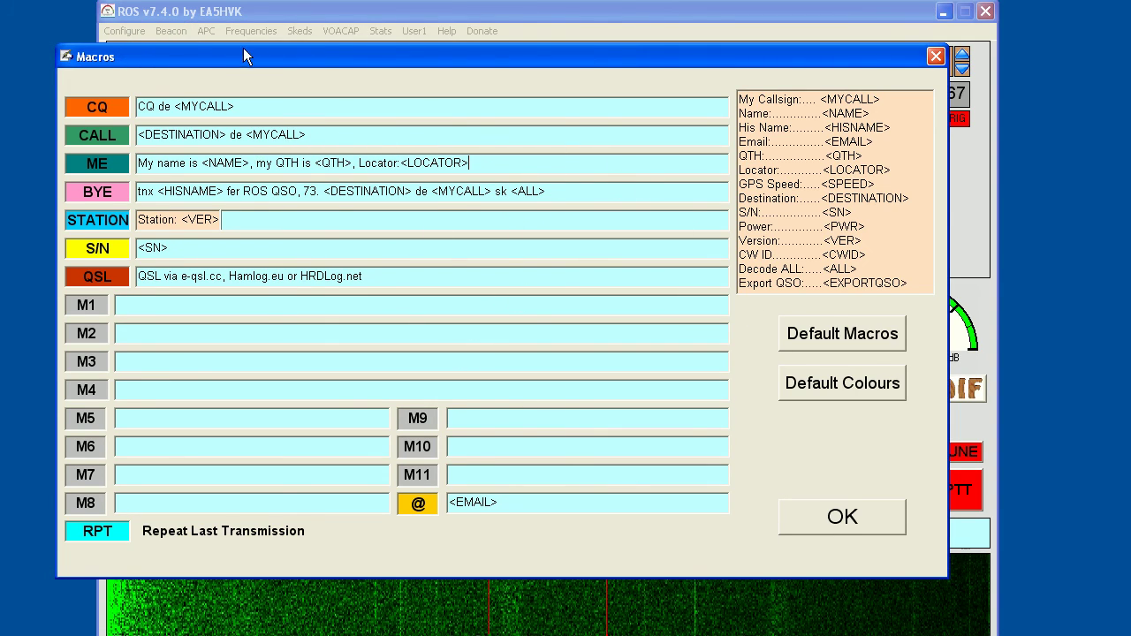
pyautogui.click(934, 56)
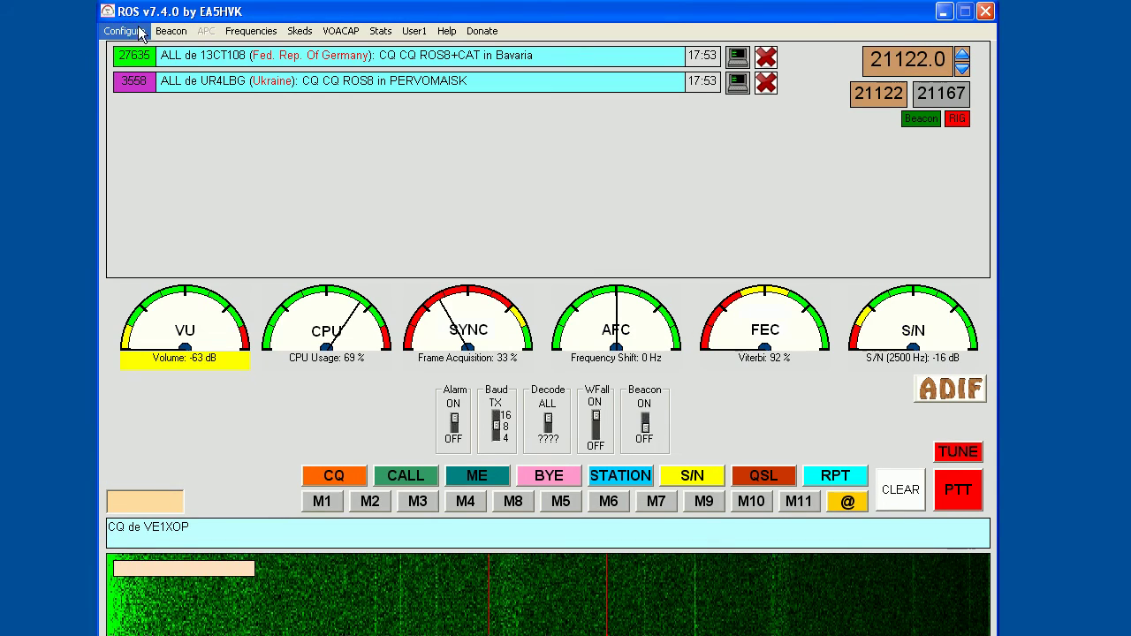
# Step: Examine the Email Report account, photo link and report options, and close them without making changes
pyautogui.click(120, 31)
pyautogui.click(125, 80)
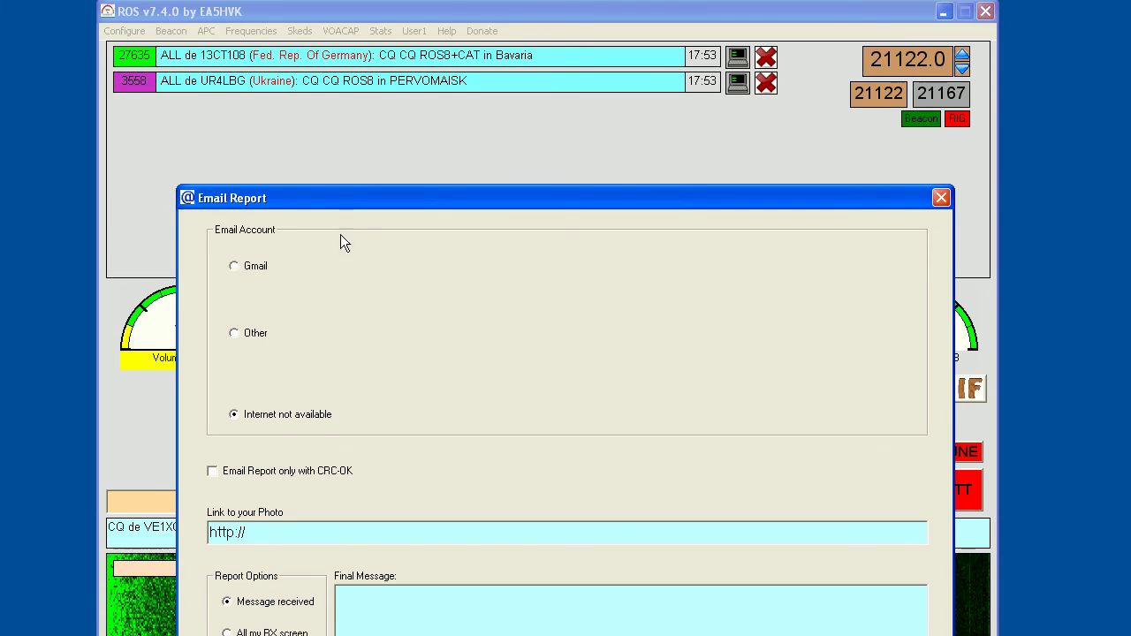
pyautogui.moveTo(338, 190); pyautogui.dragTo(325, 80)
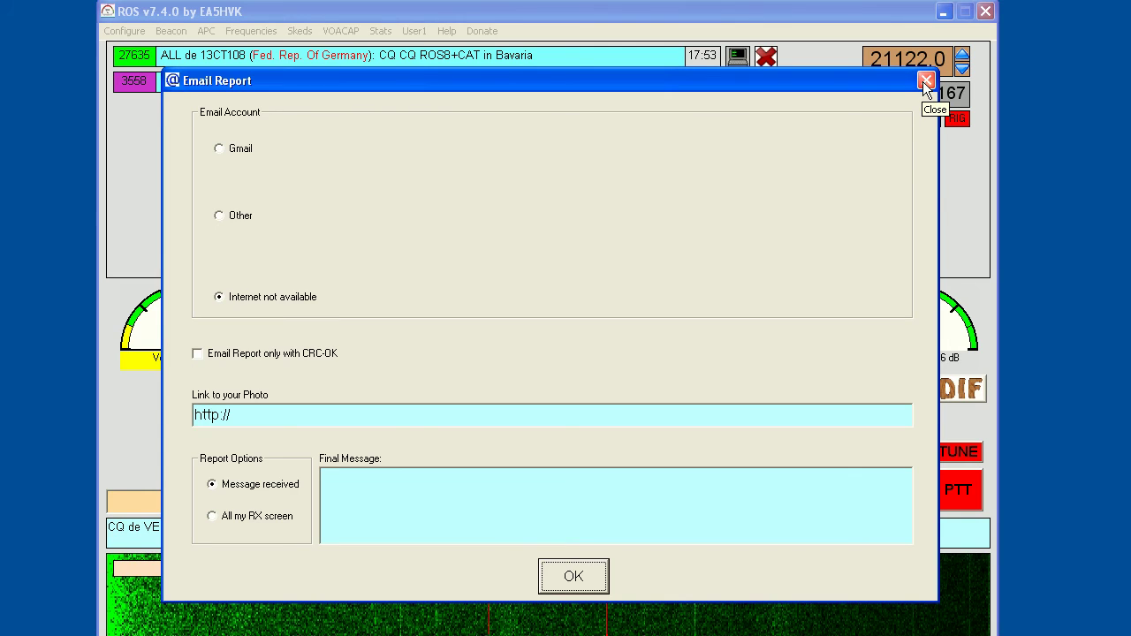
pyautogui.moveTo(783, 81); pyautogui.dragTo(780, 66)
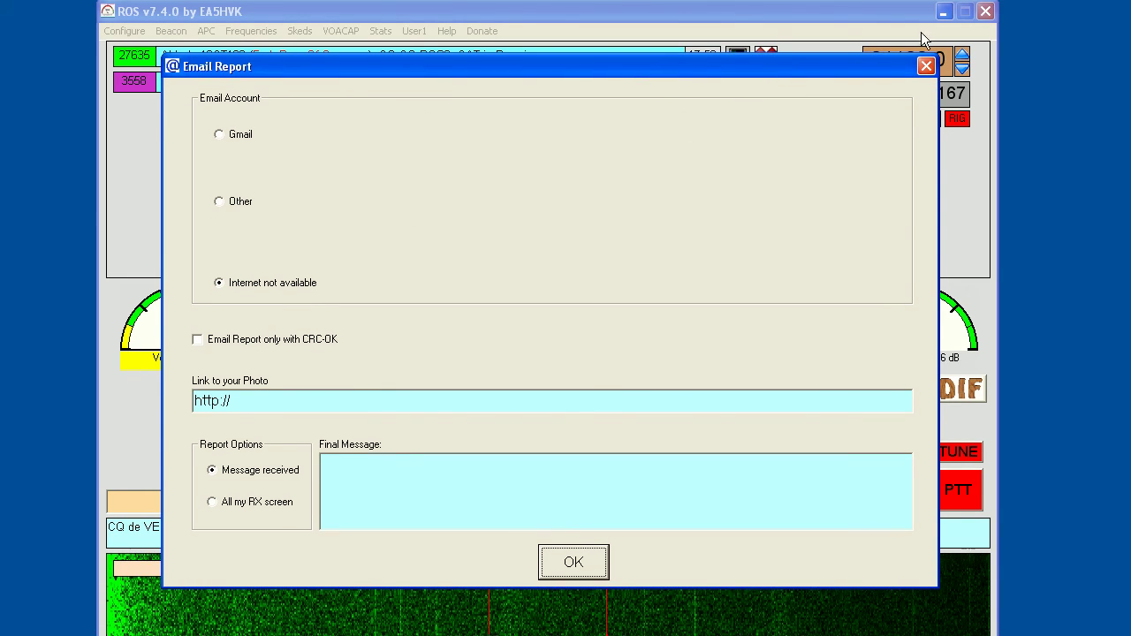
pyautogui.click(926, 66)
# Step: Set the spots option to CB + Ham and confirm it
pyautogui.click(123, 31)
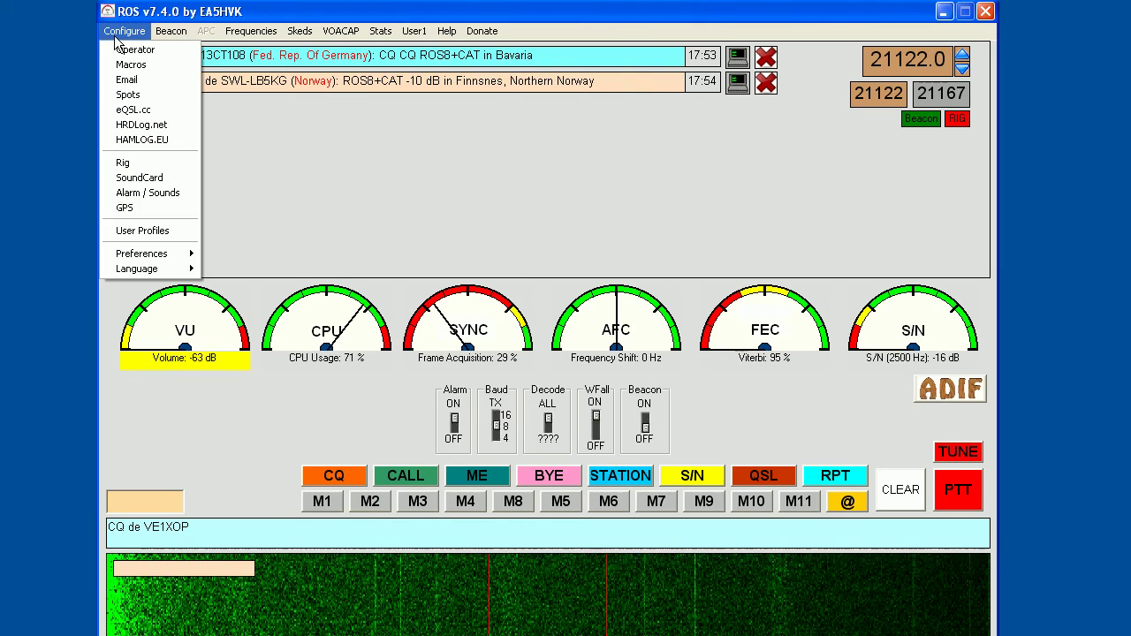
pyautogui.click(123, 96)
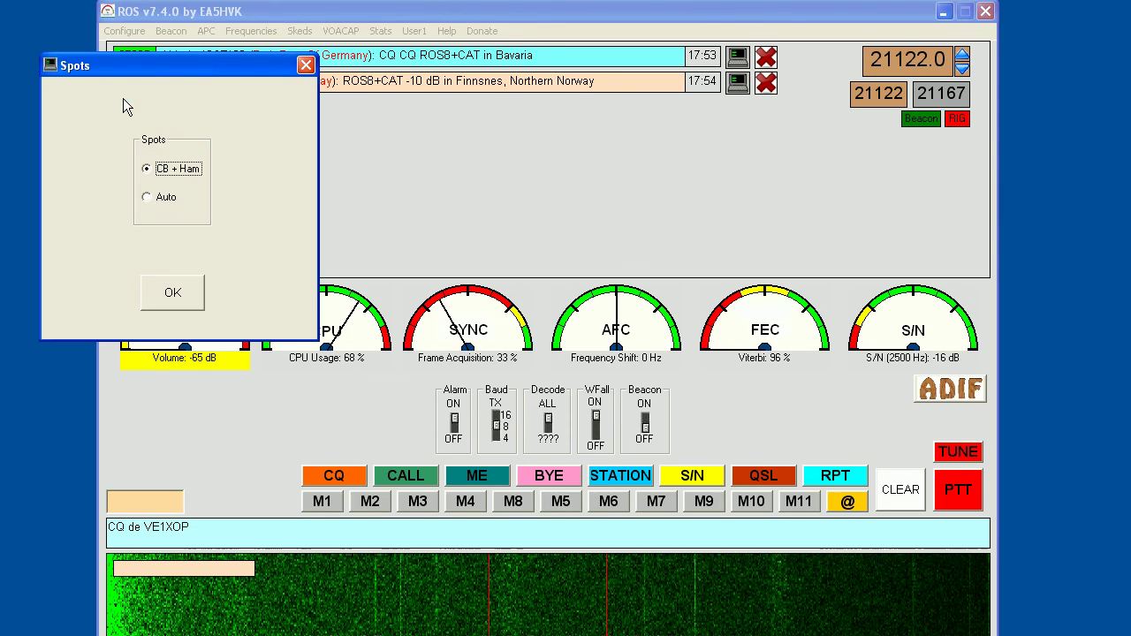
pyautogui.moveTo(146, 64); pyautogui.dragTo(490, 167)
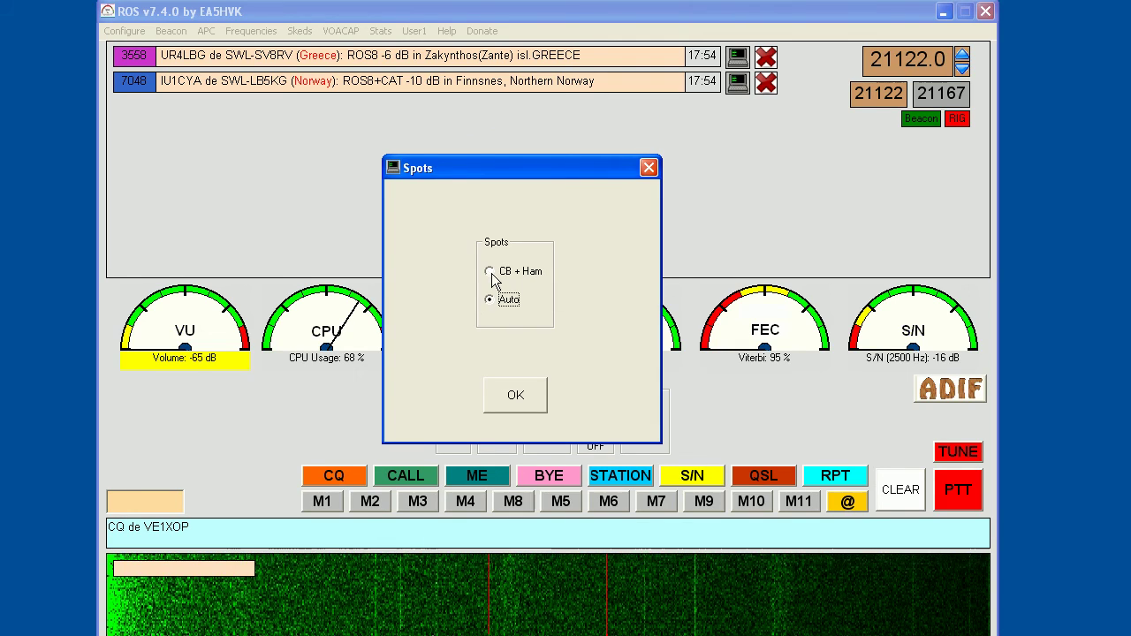
pyautogui.click(494, 274)
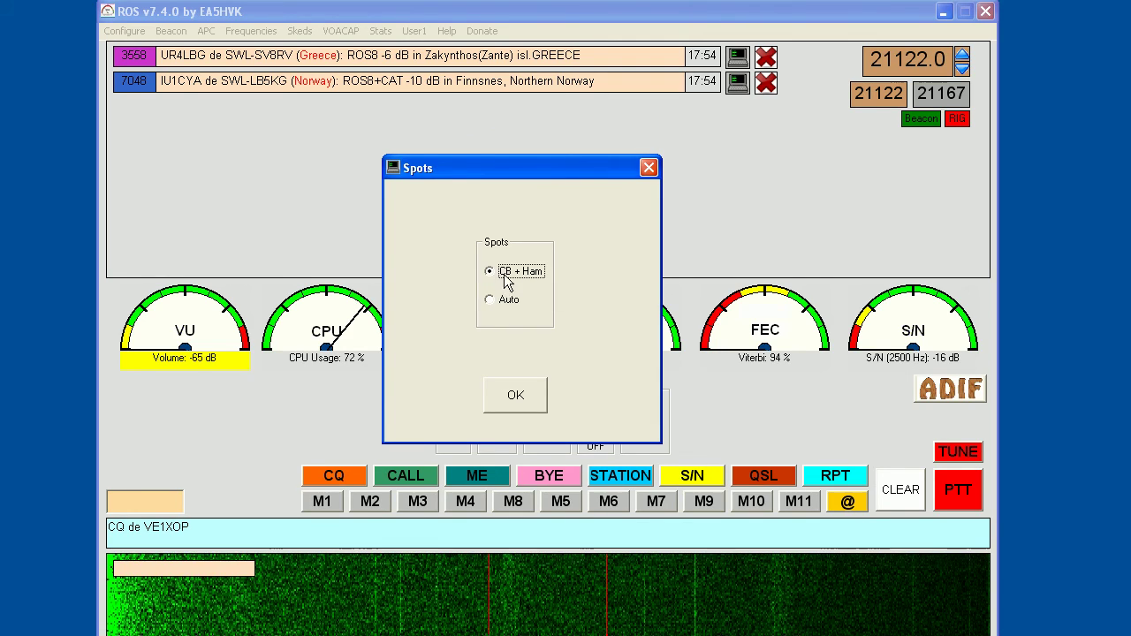
pyautogui.click(509, 402)
# Step: View the eQSL.cc account login settings and close them without entering a password
pyautogui.click(134, 34)
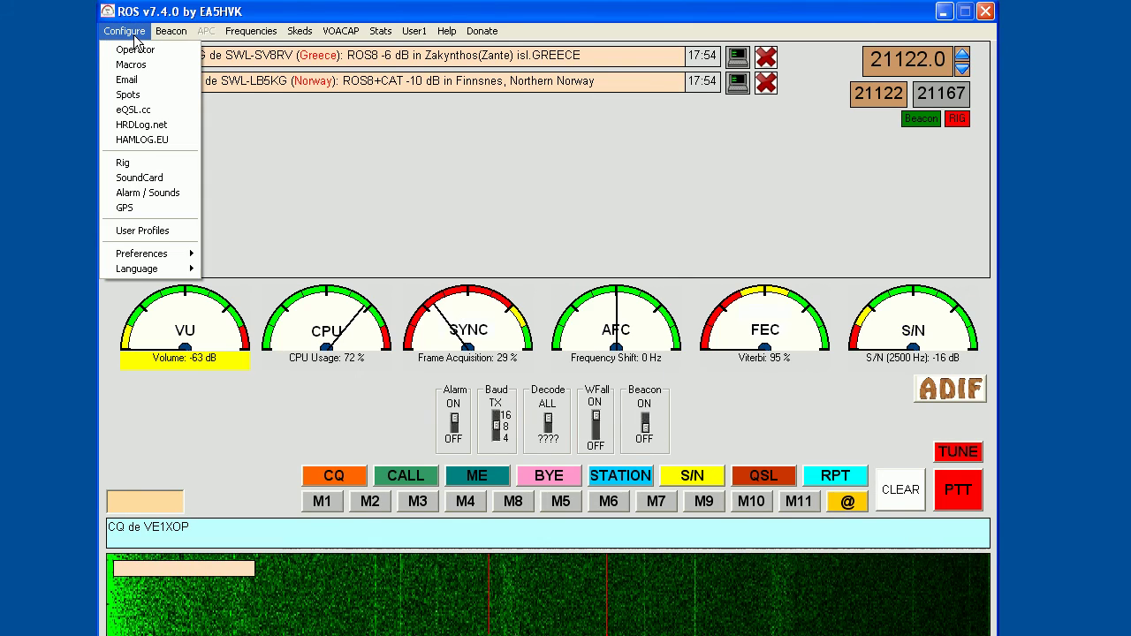
pyautogui.click(143, 112)
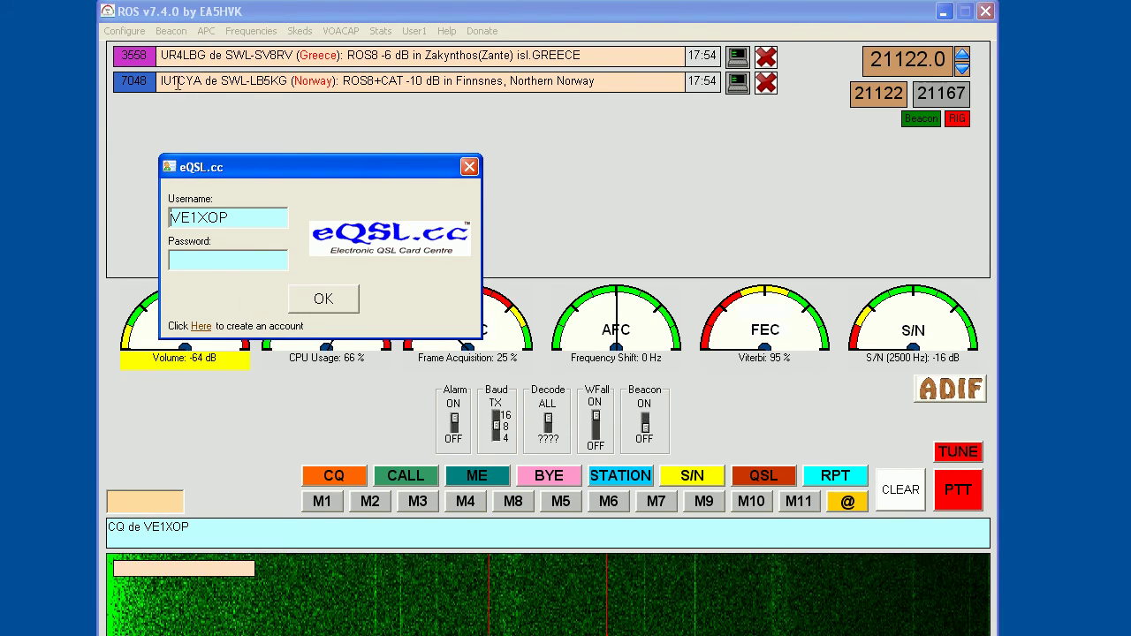
pyautogui.click(469, 166)
# Step: View the HRDLog.net upload code setting and close it without entering a code
pyautogui.click(124, 31)
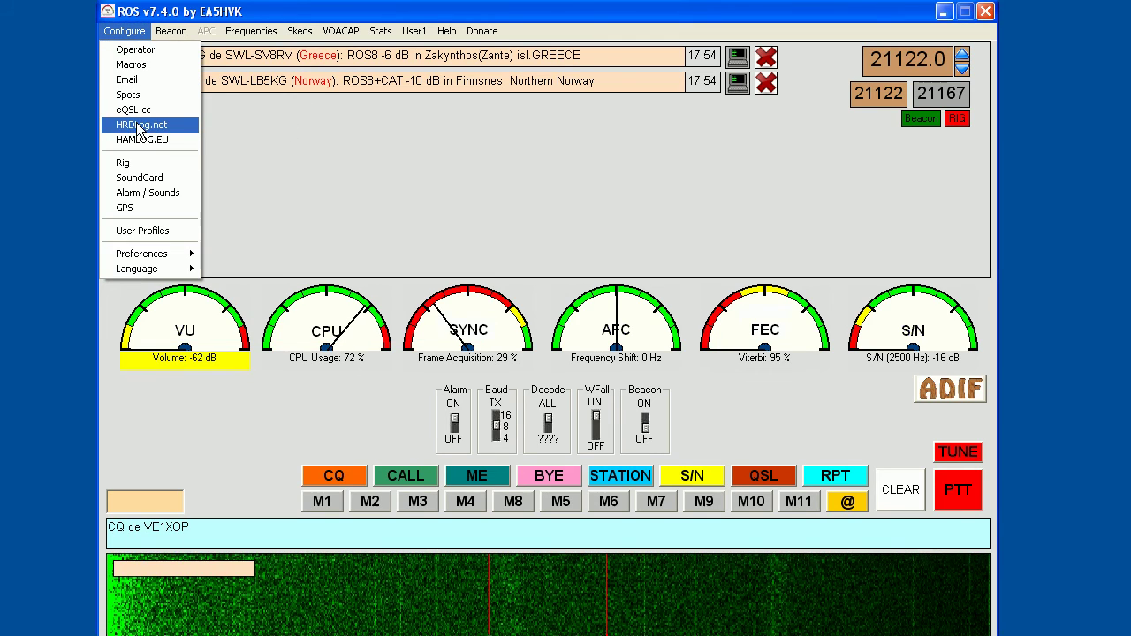
pyautogui.click(139, 128)
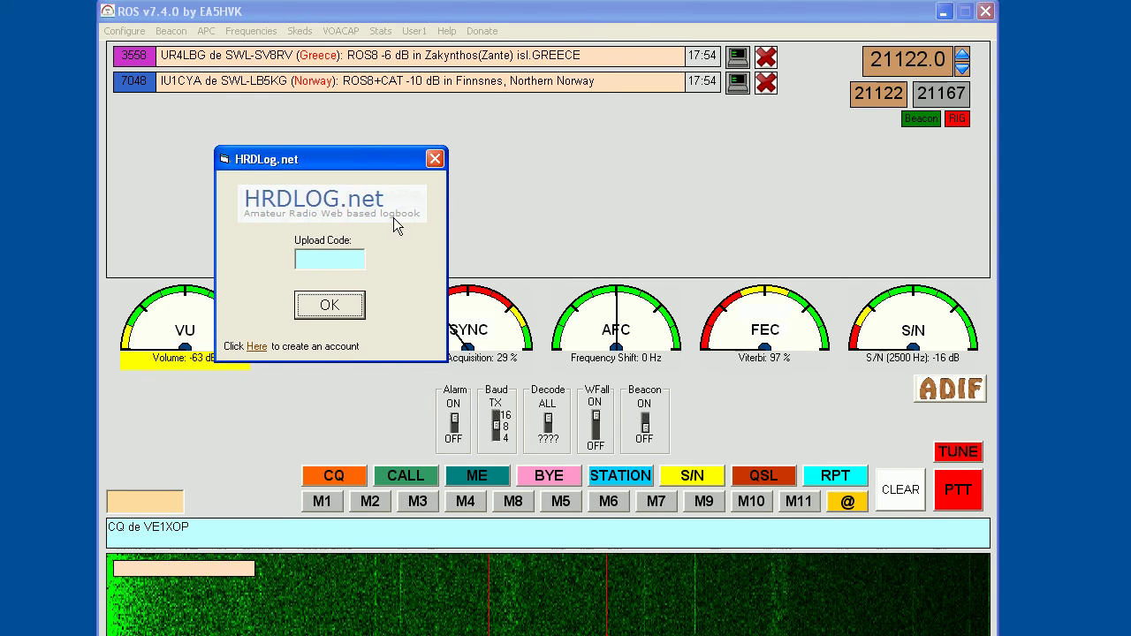
pyautogui.click(435, 159)
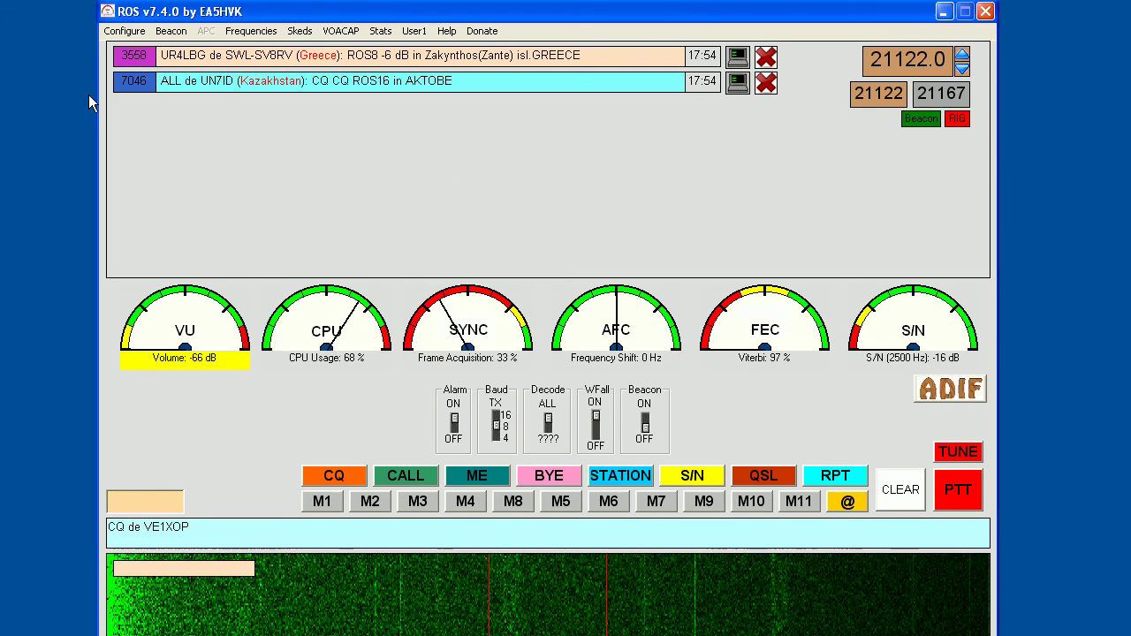
# Step: View the HAMLOG.EU password and QSO export settings and accept them as they are
pyautogui.click(123, 31)
pyautogui.click(119, 140)
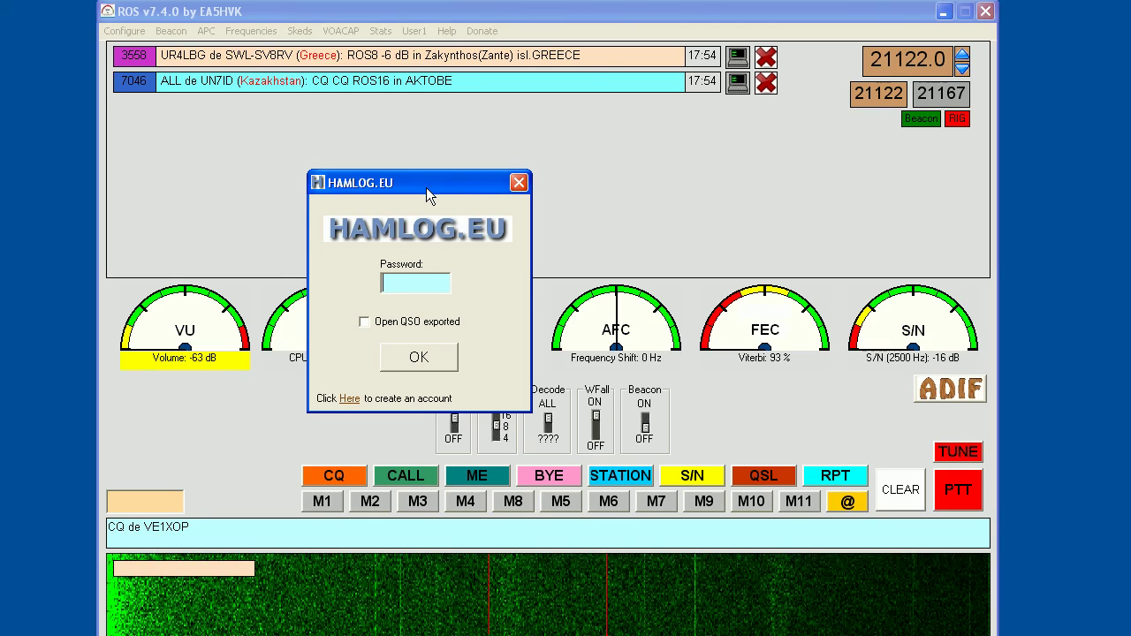
pyautogui.moveTo(426, 187); pyautogui.dragTo(424, 176)
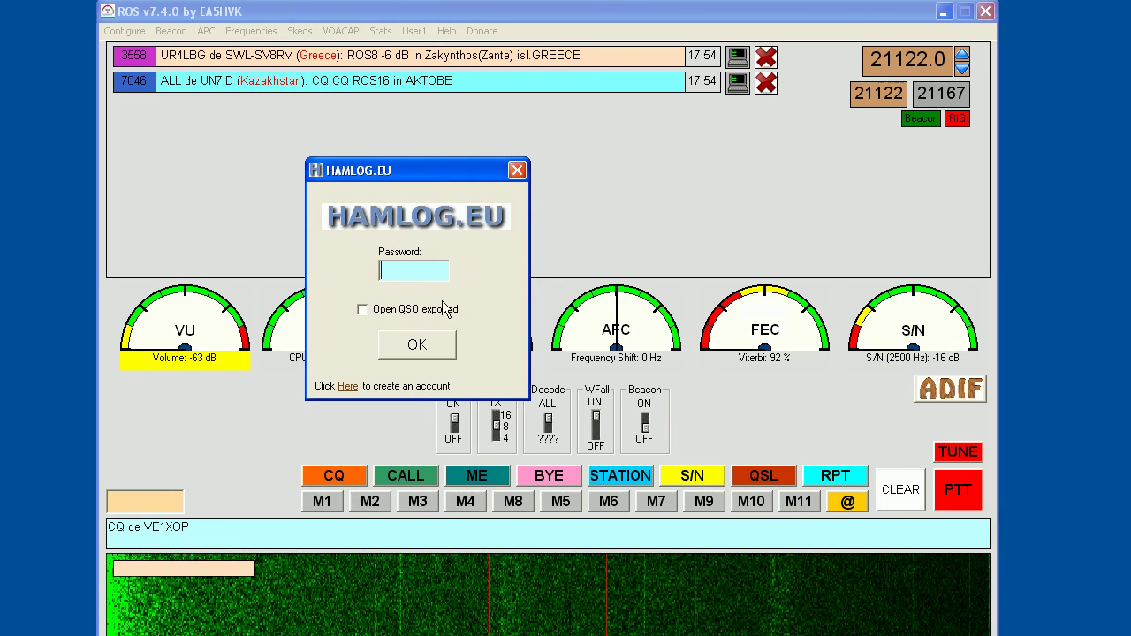
pyautogui.click(416, 344)
# Step: Open the rig setup and connect the Yaesu FT-1000Mk using CAT rig control
pyautogui.click(124, 31)
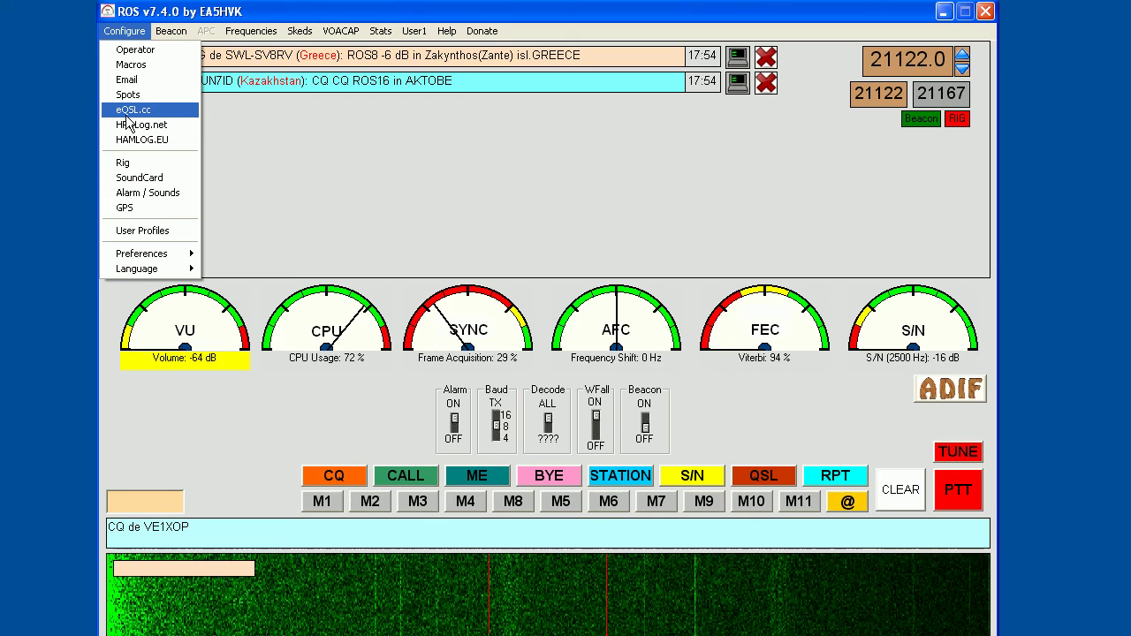
pyautogui.click(123, 163)
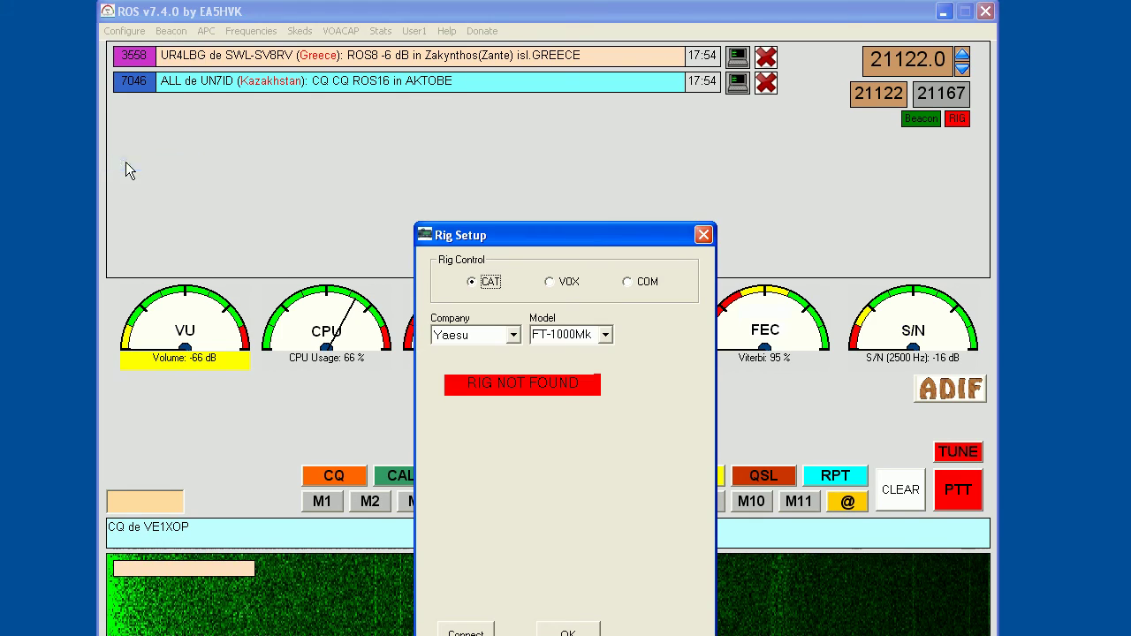
pyautogui.moveTo(515, 229); pyautogui.dragTo(546, 92)
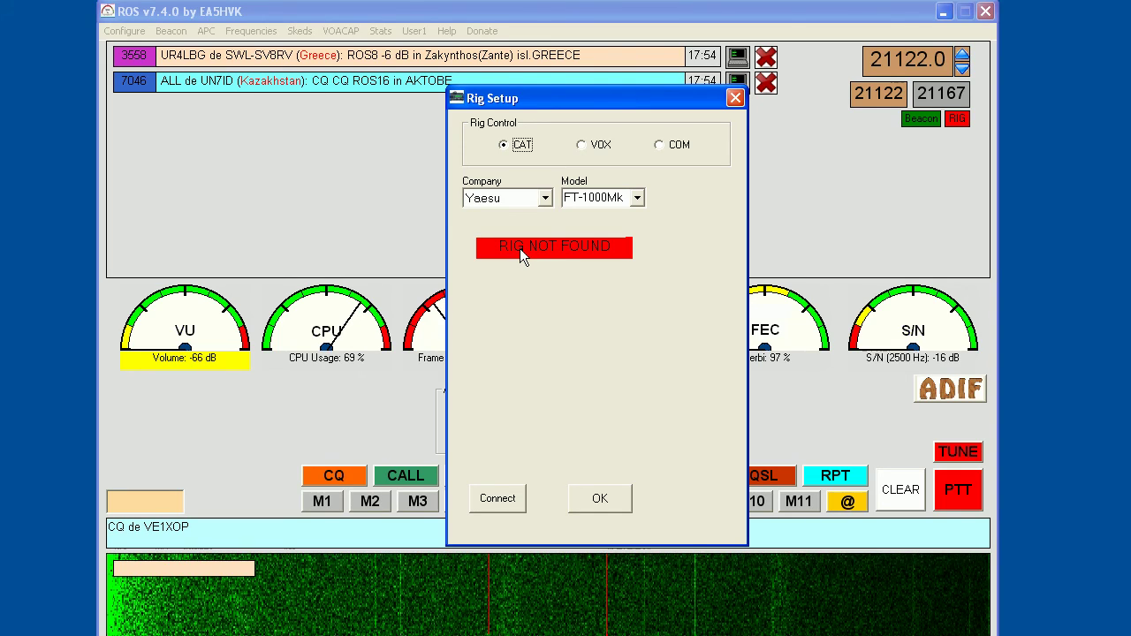
pyautogui.click(499, 500)
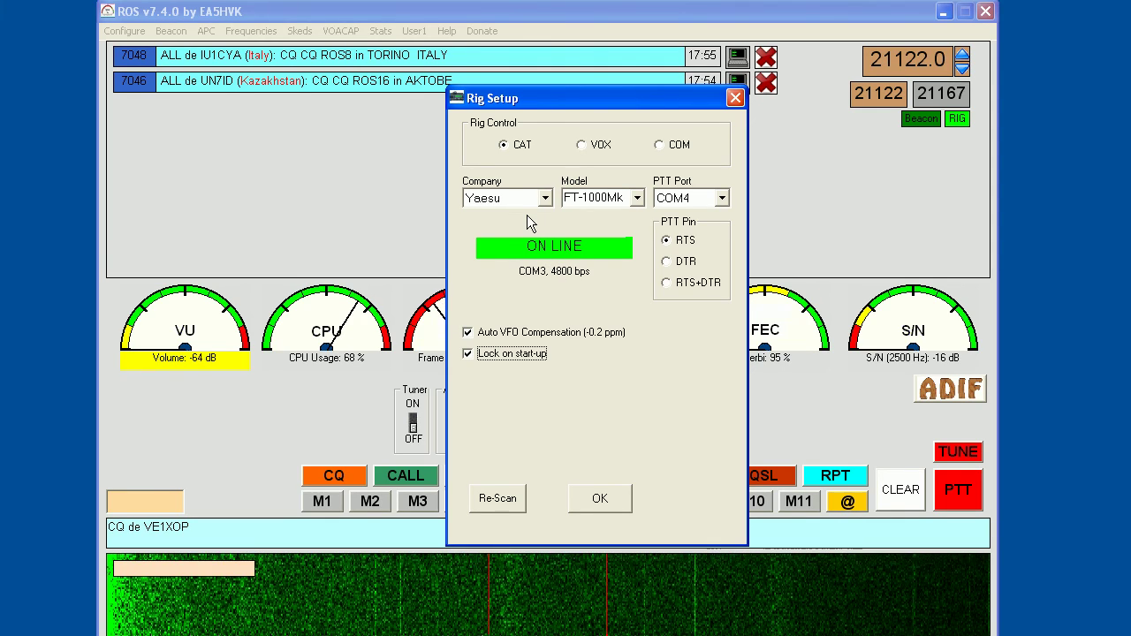
# Step: Accept the Yaesu FT-1000Mk CAT rig setup and close it
pyautogui.click(600, 501)
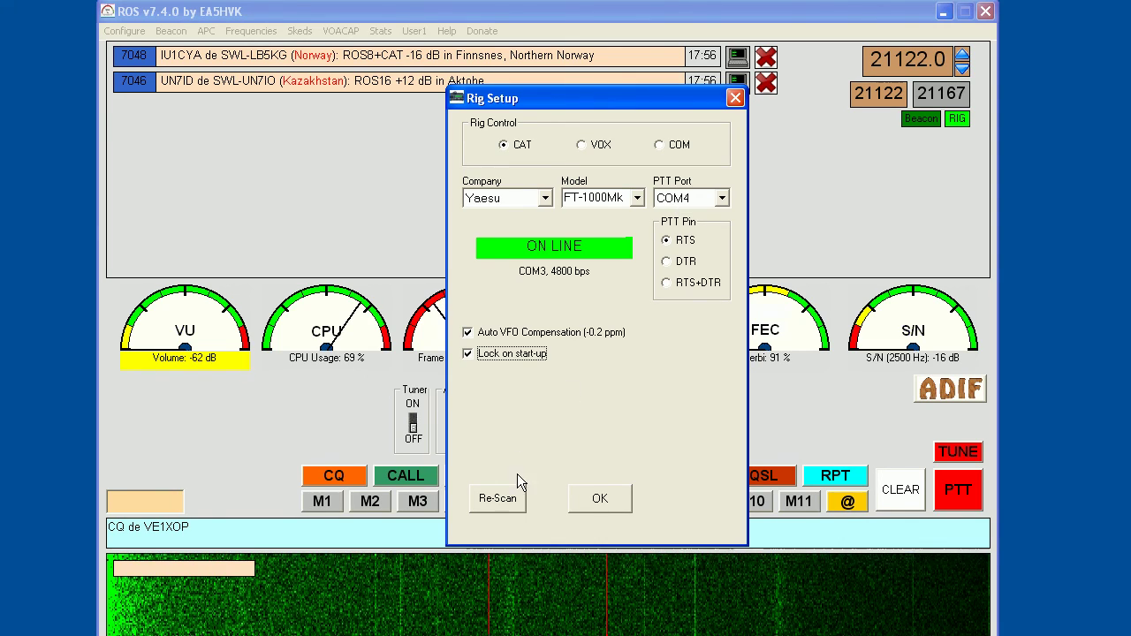
pyautogui.click(600, 498)
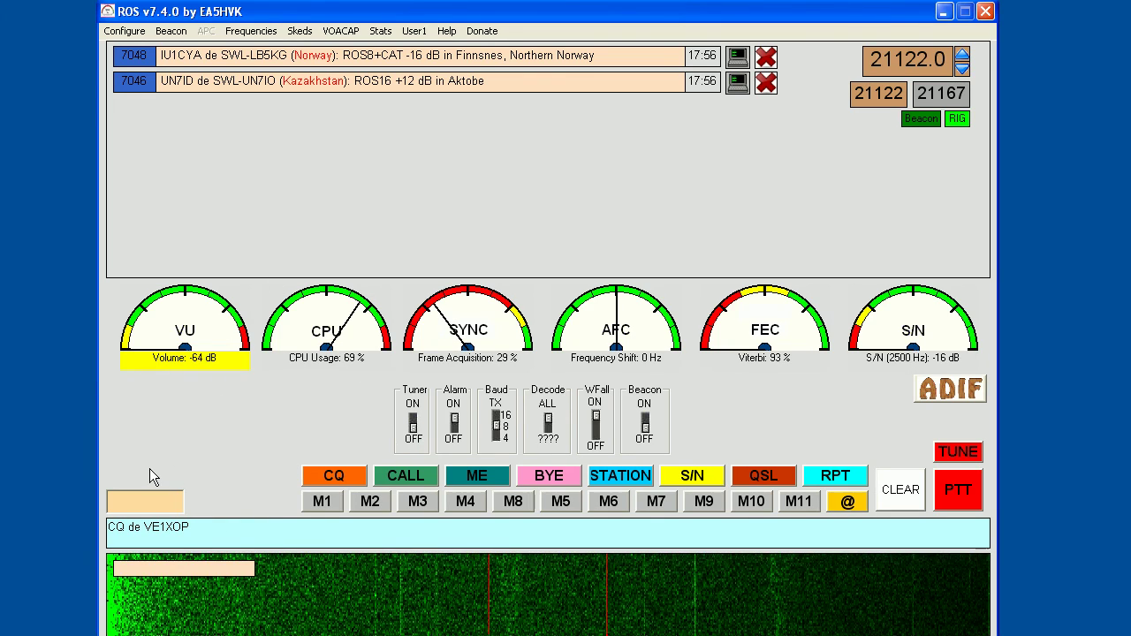
# Step: View the sound card input and output device settings and close them without changes
pyautogui.click(124, 31)
pyautogui.click(132, 178)
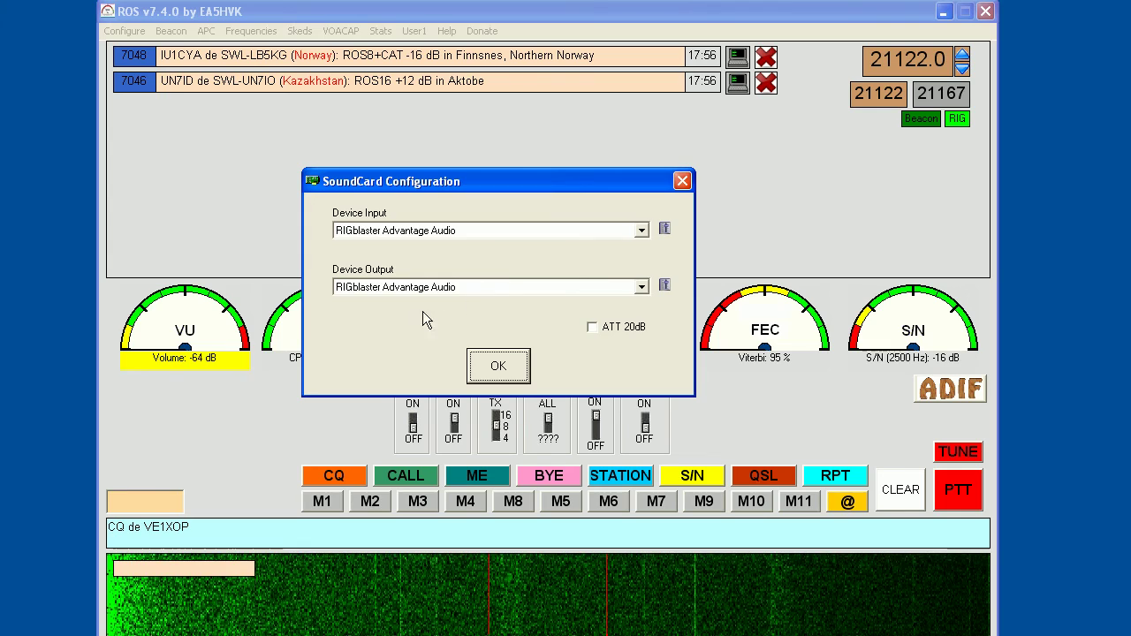
pyautogui.click(682, 181)
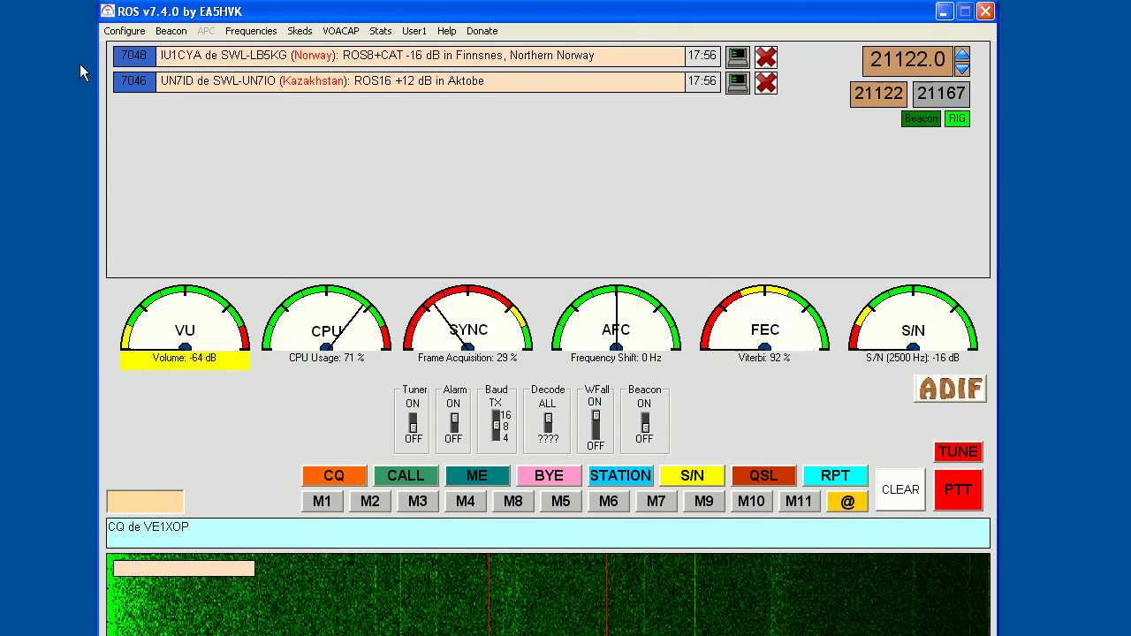
# Step: View the alarm selection and sound notification settings and close them without changes
pyautogui.click(123, 31)
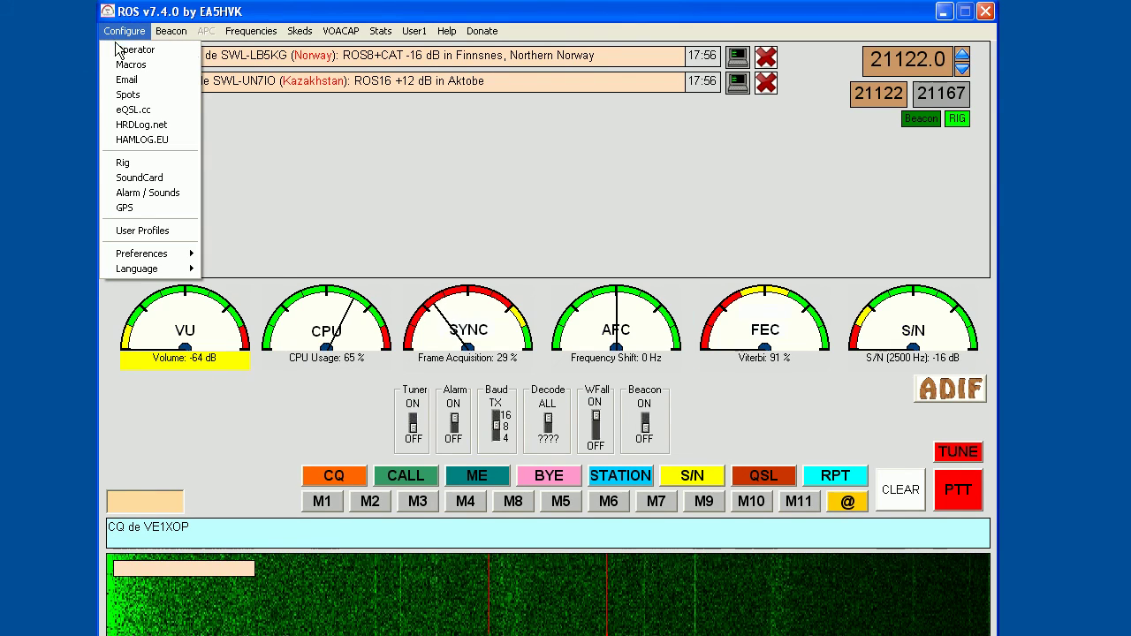
pyautogui.click(147, 192)
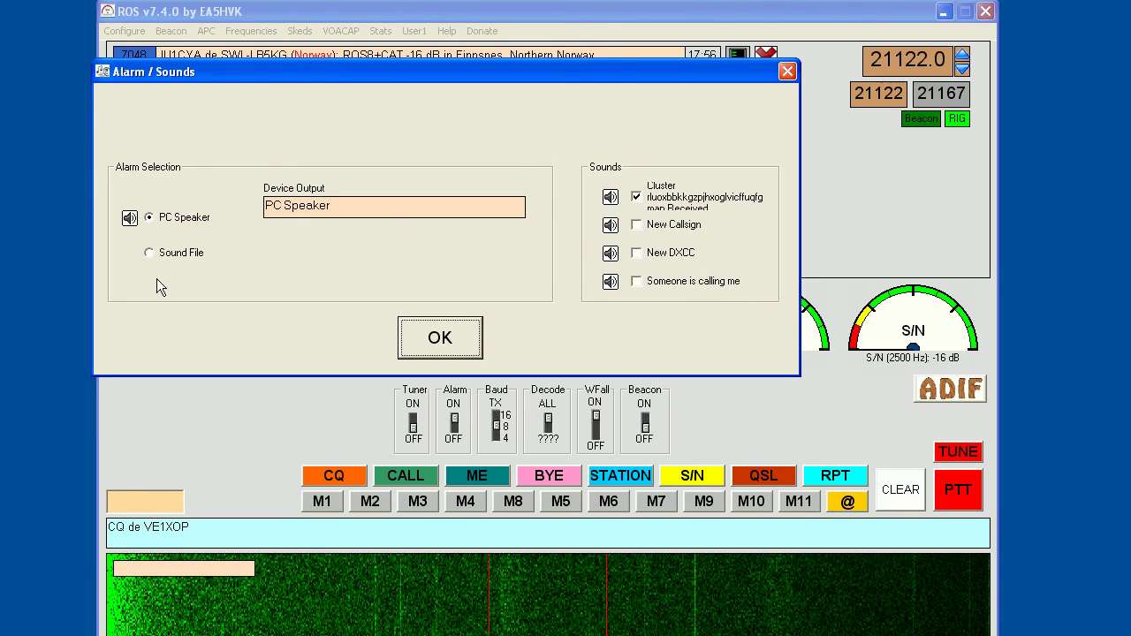
pyautogui.click(786, 72)
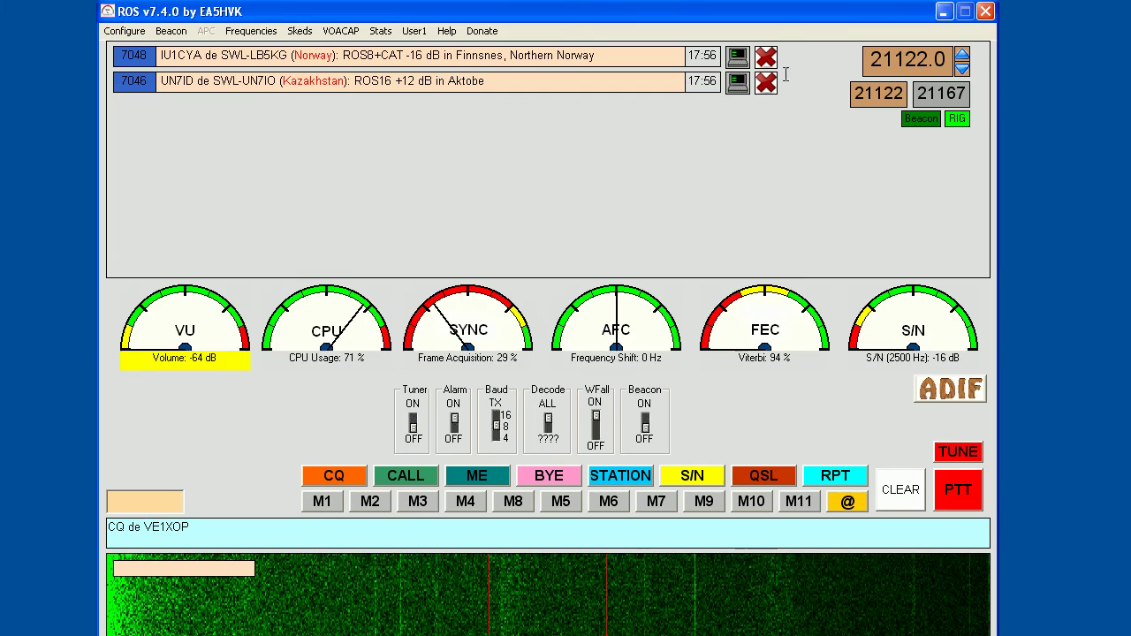
# Step: View the GPS locator, position and port settings and close them without scanning for a device
pyautogui.click(124, 31)
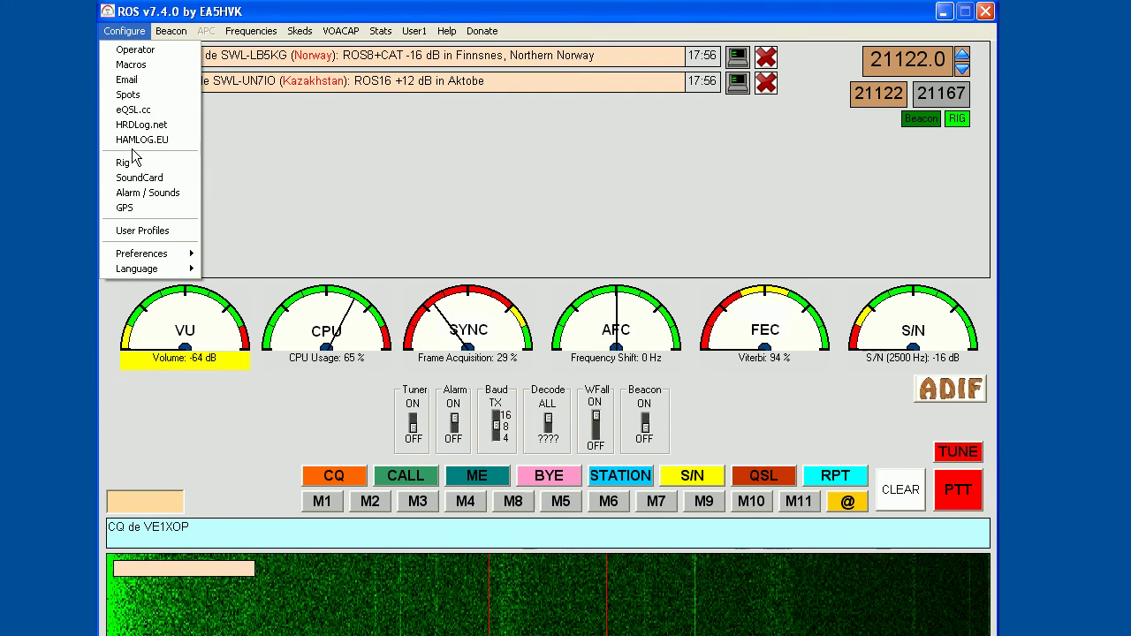
pyautogui.click(123, 208)
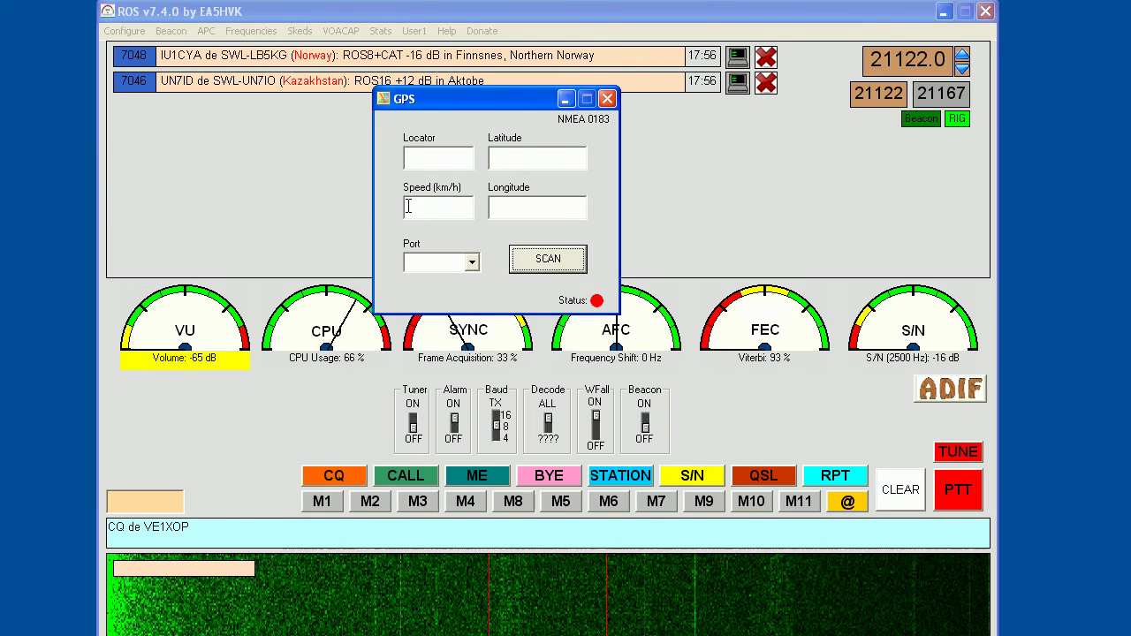
pyautogui.click(607, 98)
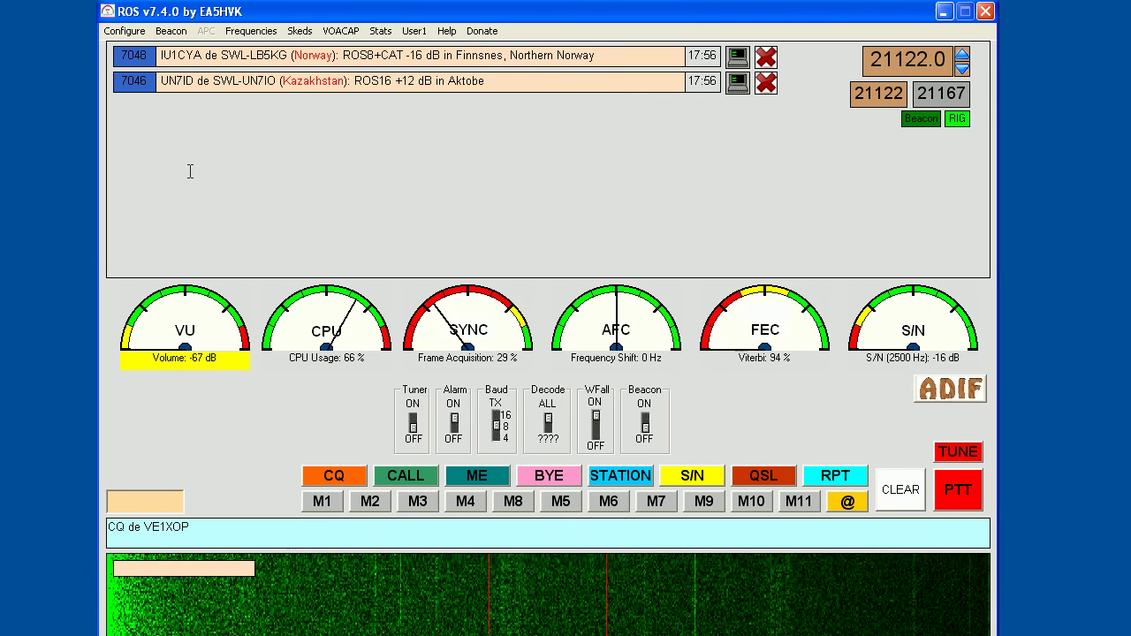
# Step: View the list of user profile names and close it without renaming any profile
pyautogui.click(123, 30)
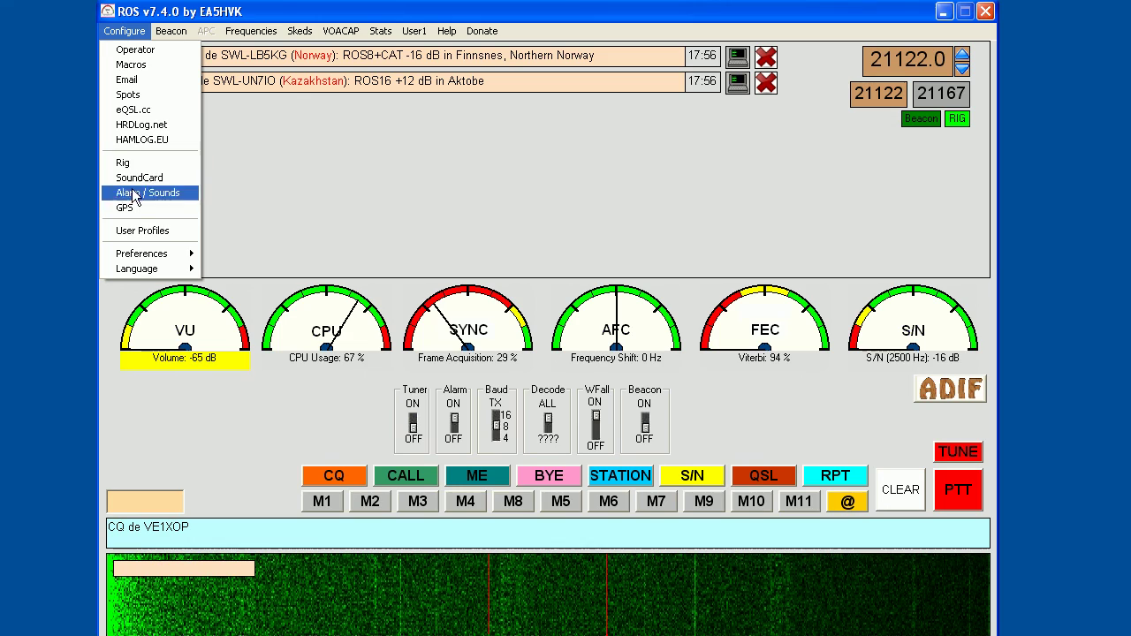
pyautogui.click(133, 231)
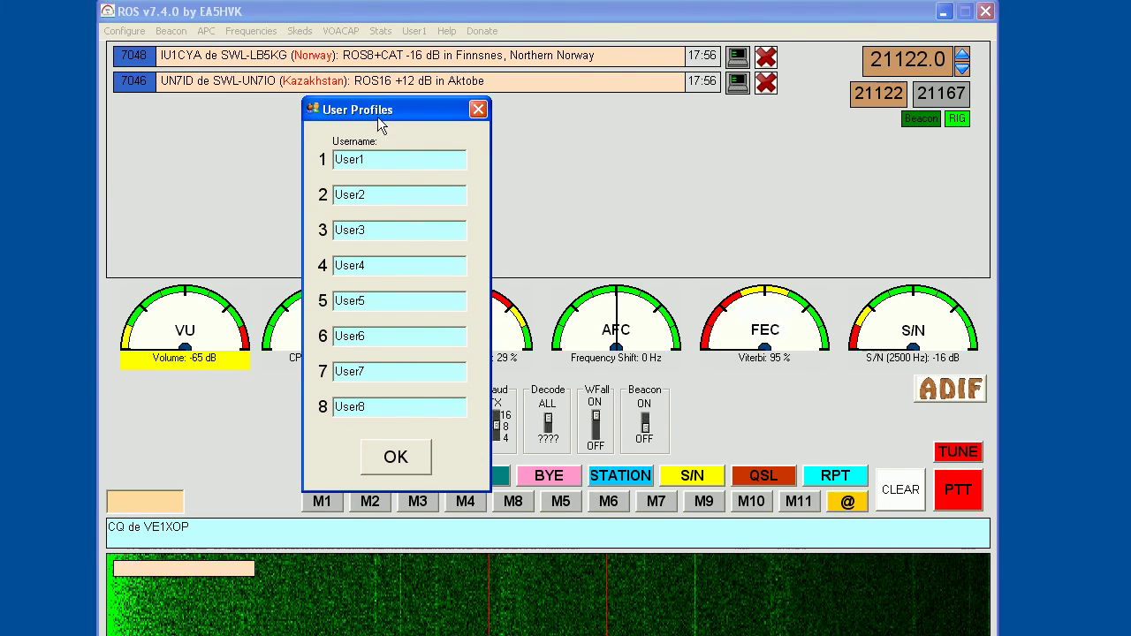
pyautogui.moveTo(377, 117); pyautogui.dragTo(442, 87)
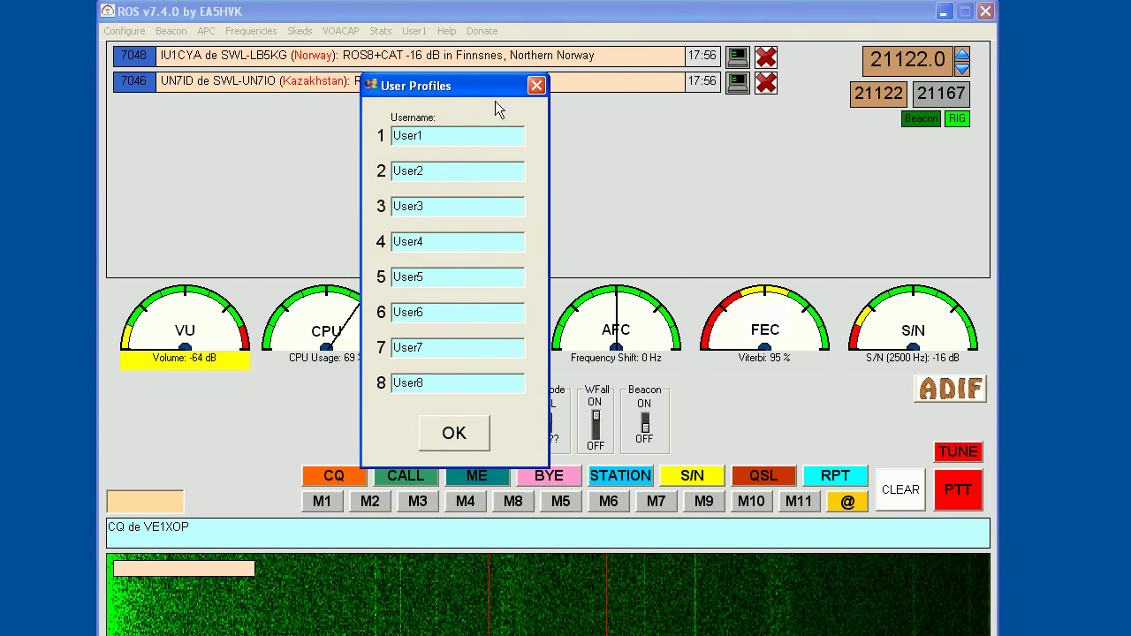
pyautogui.click(537, 86)
# Step: Set the font size preference to 14
pyautogui.click(124, 31)
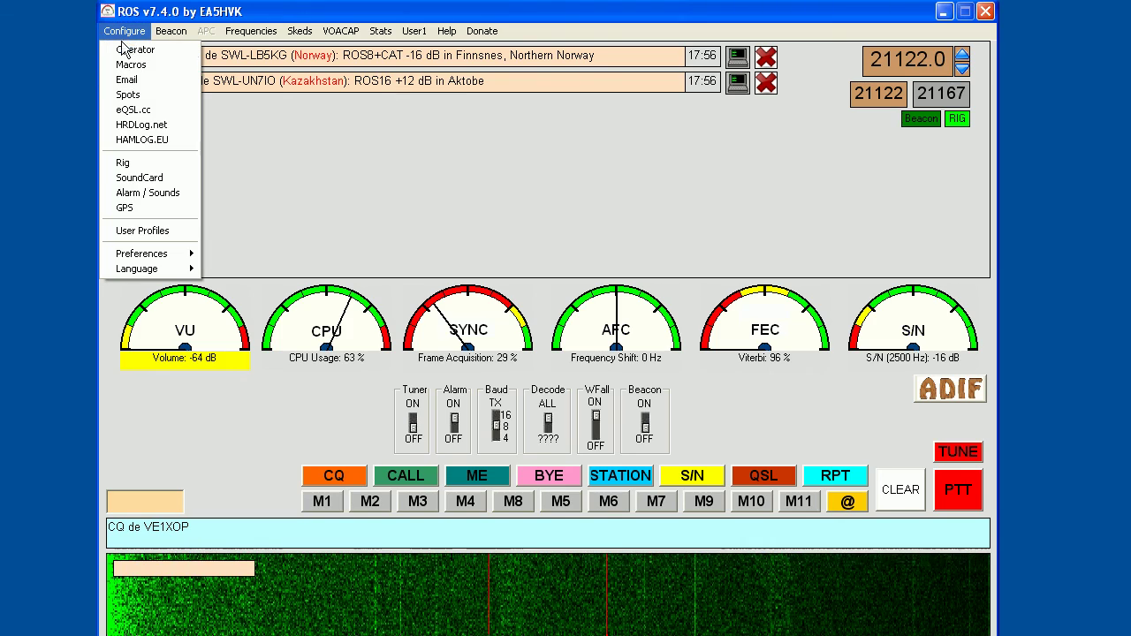
pyautogui.moveTo(123, 257)
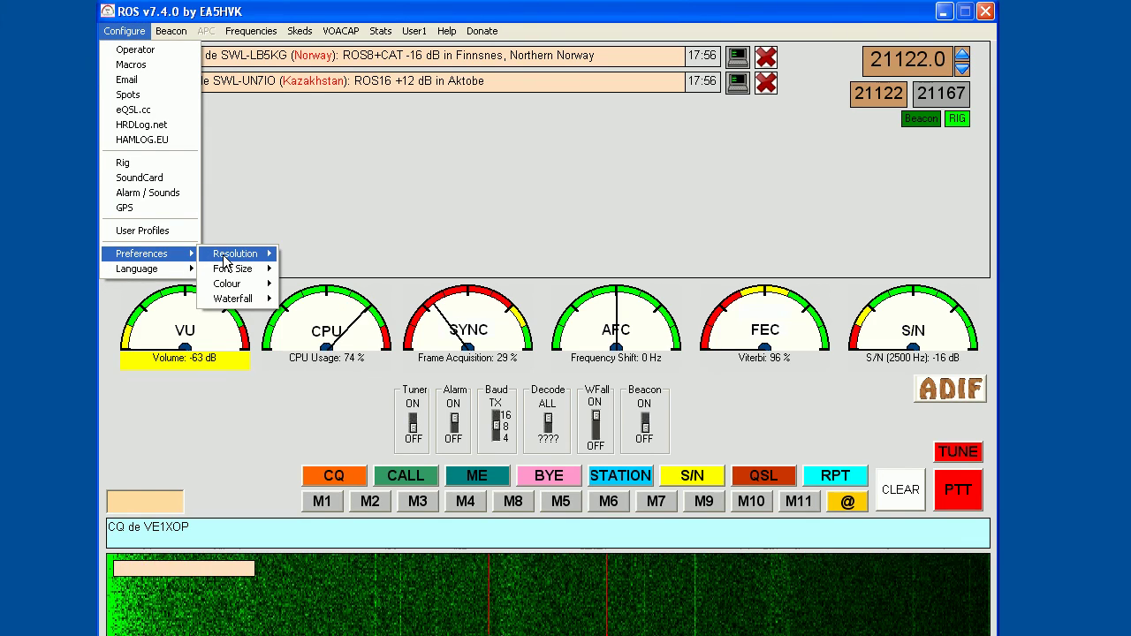
pyautogui.moveTo(226, 264)
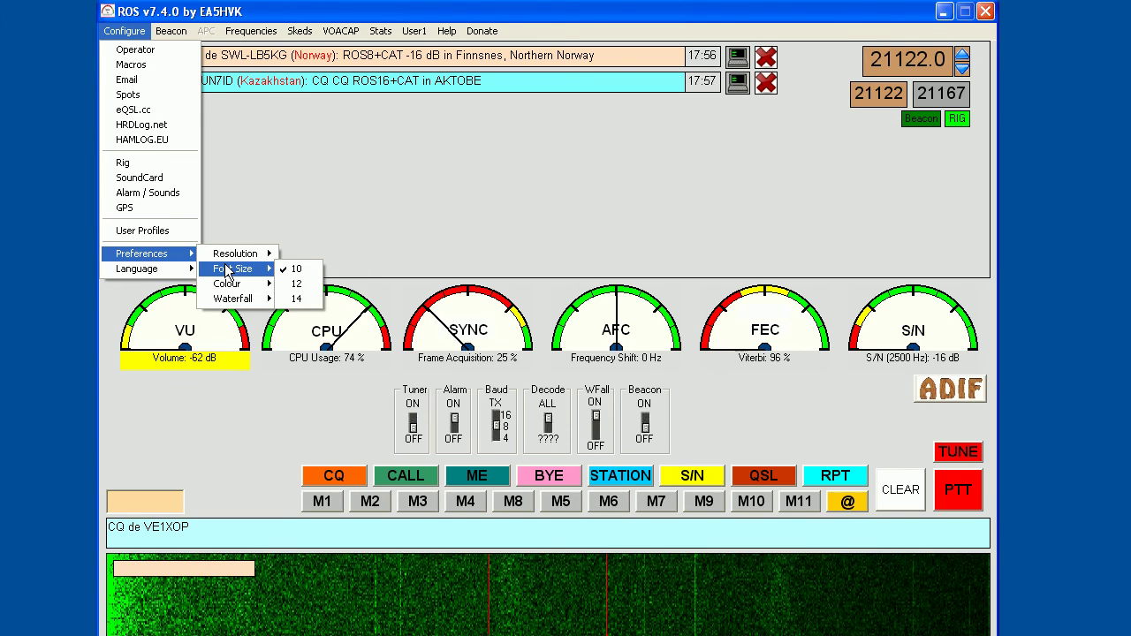
pyautogui.click(294, 298)
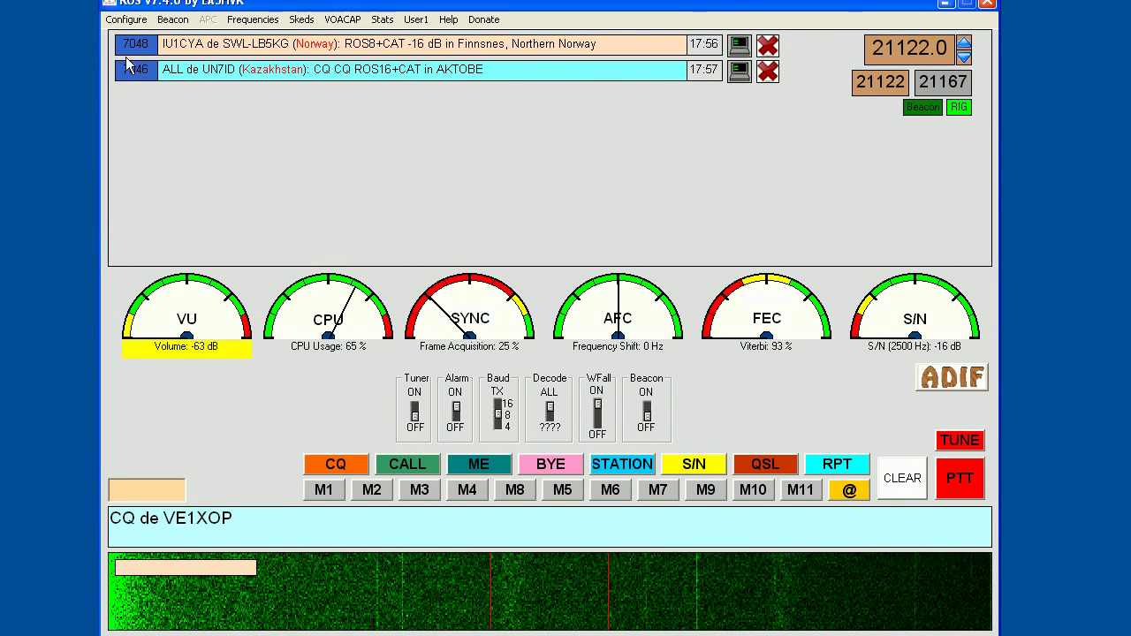
# Step: Return the font size preference to 10
pyautogui.click(123, 19)
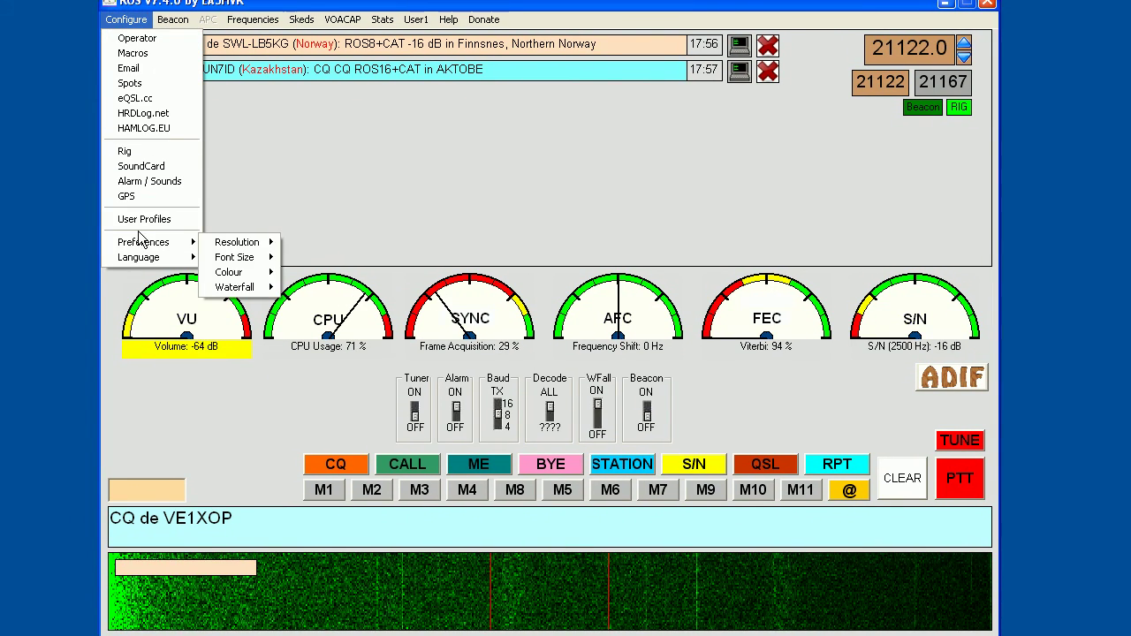
pyautogui.moveTo(146, 242)
pyautogui.moveTo(247, 257)
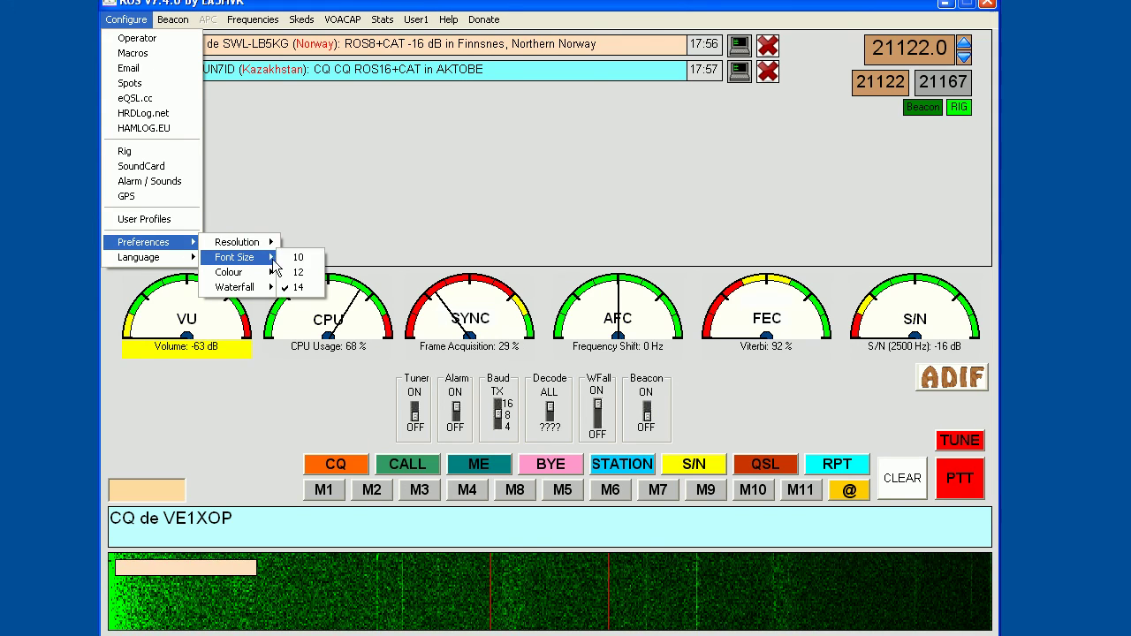
pyautogui.click(289, 262)
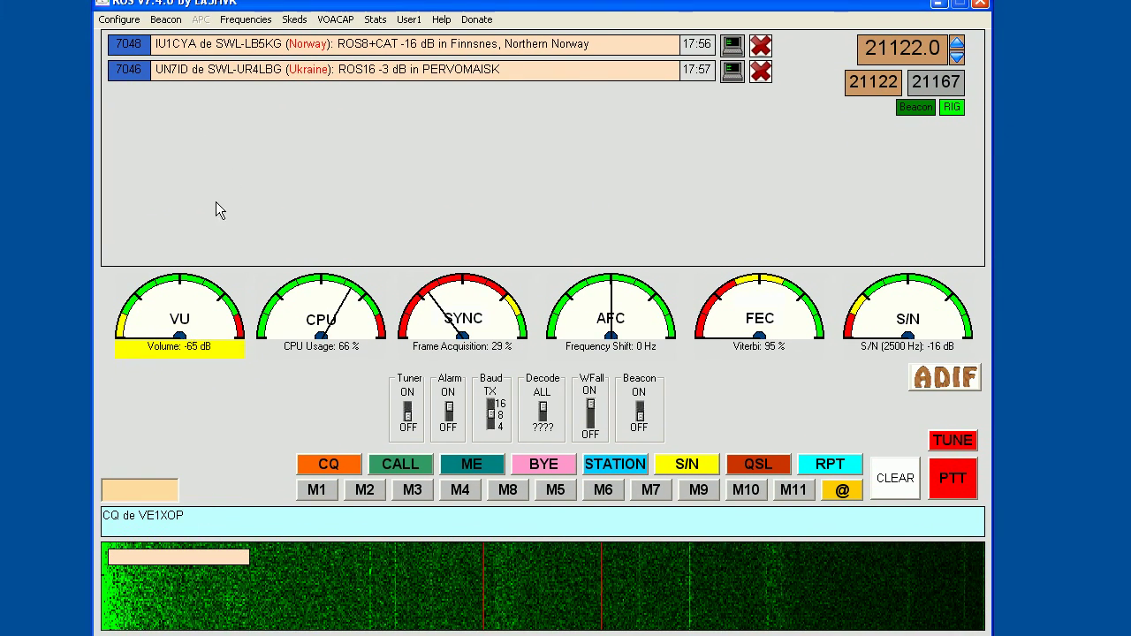
# Step: View the available interface colour options in the preferences without choosing a different one
pyautogui.click(118, 19)
pyautogui.moveTo(145, 244)
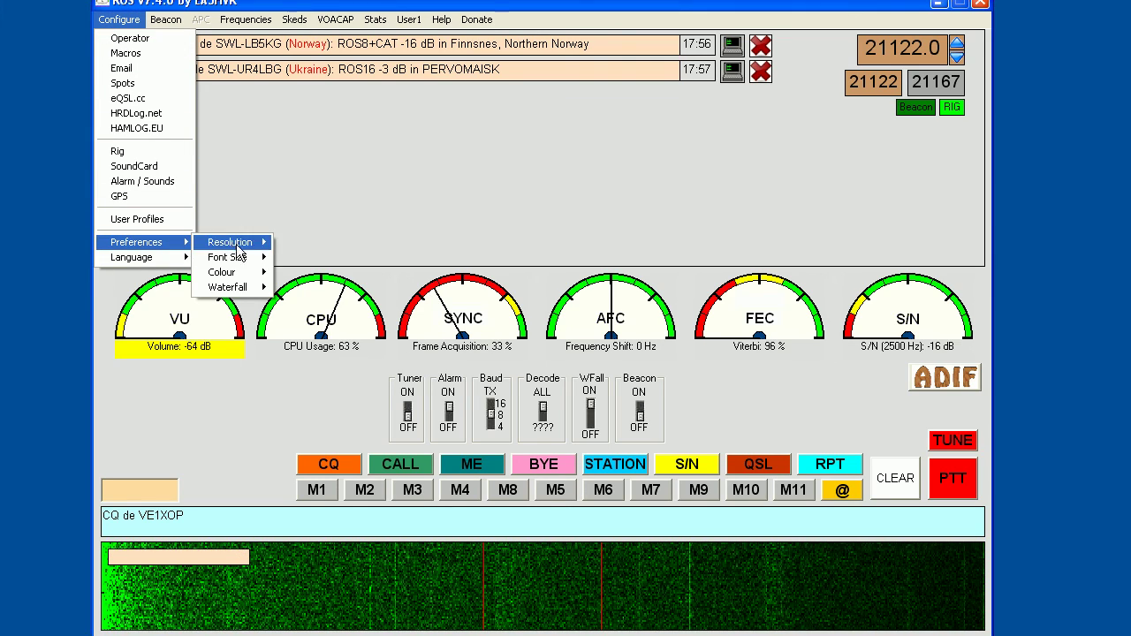
pyautogui.moveTo(240, 276)
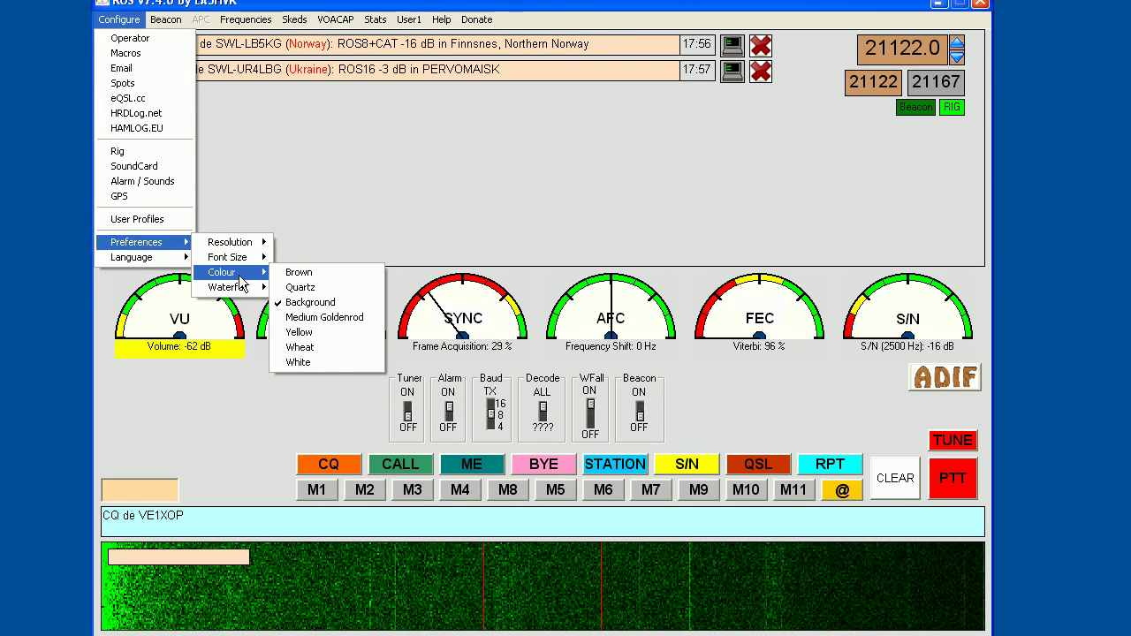
pyautogui.click(474, 193)
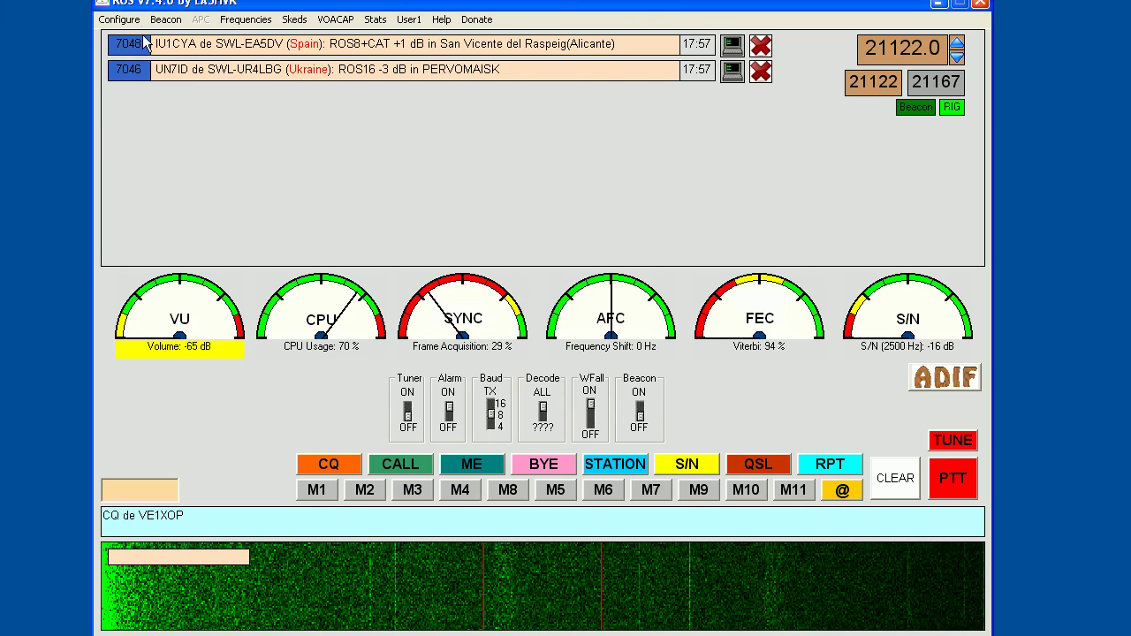
# Step: Change the waterfall display preference to Grayscale
pyautogui.click(118, 19)
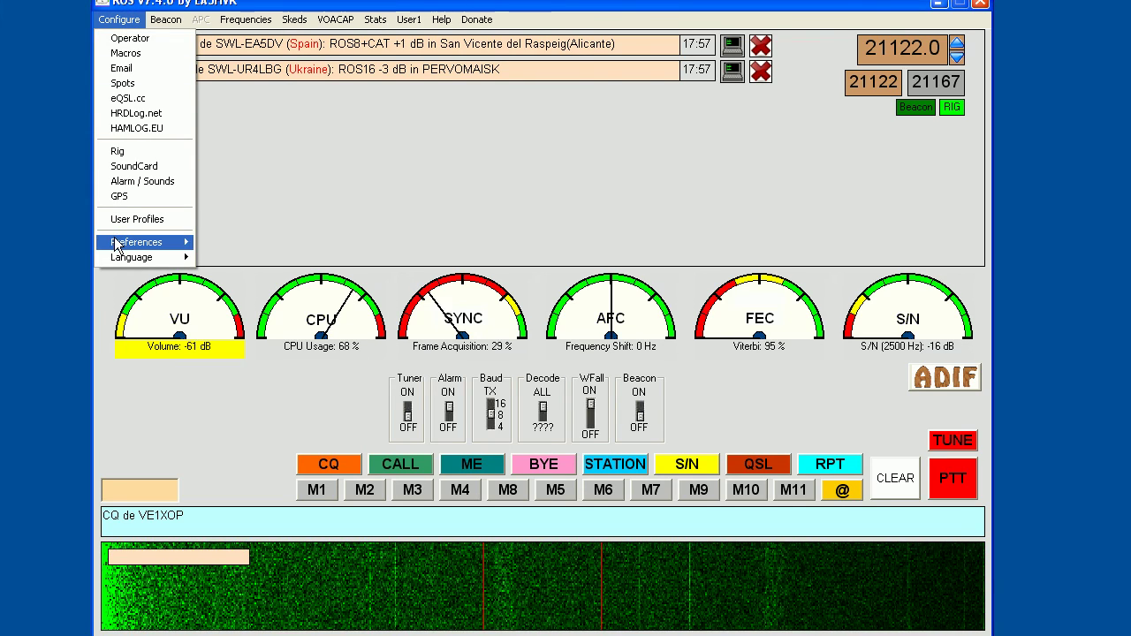
pyautogui.moveTo(133, 242)
pyautogui.moveTo(246, 279)
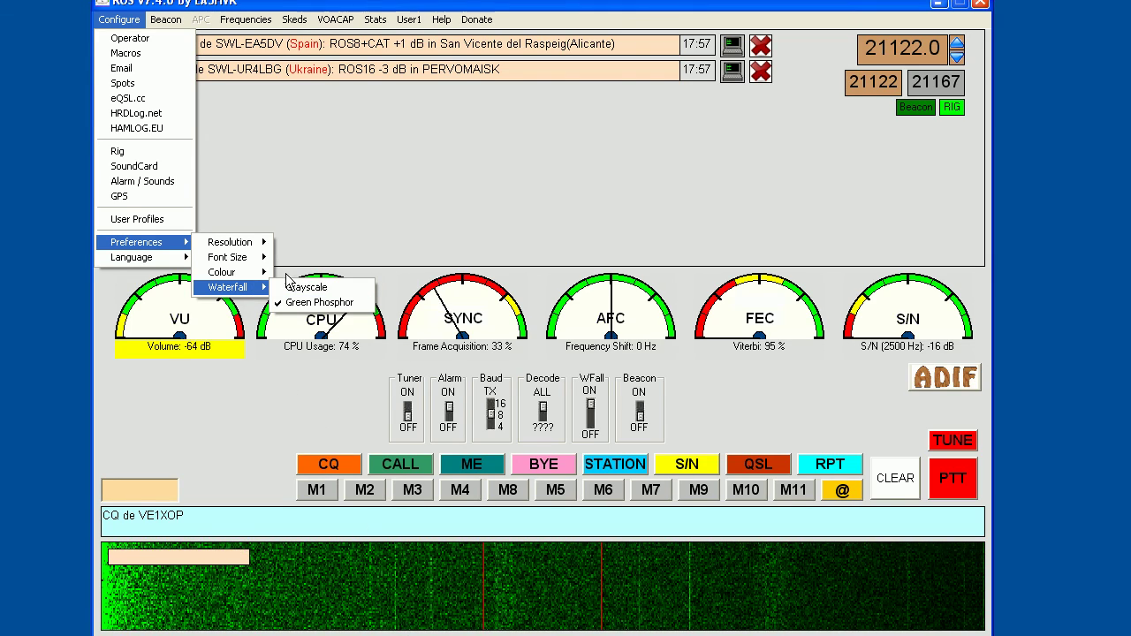
pyautogui.click(297, 300)
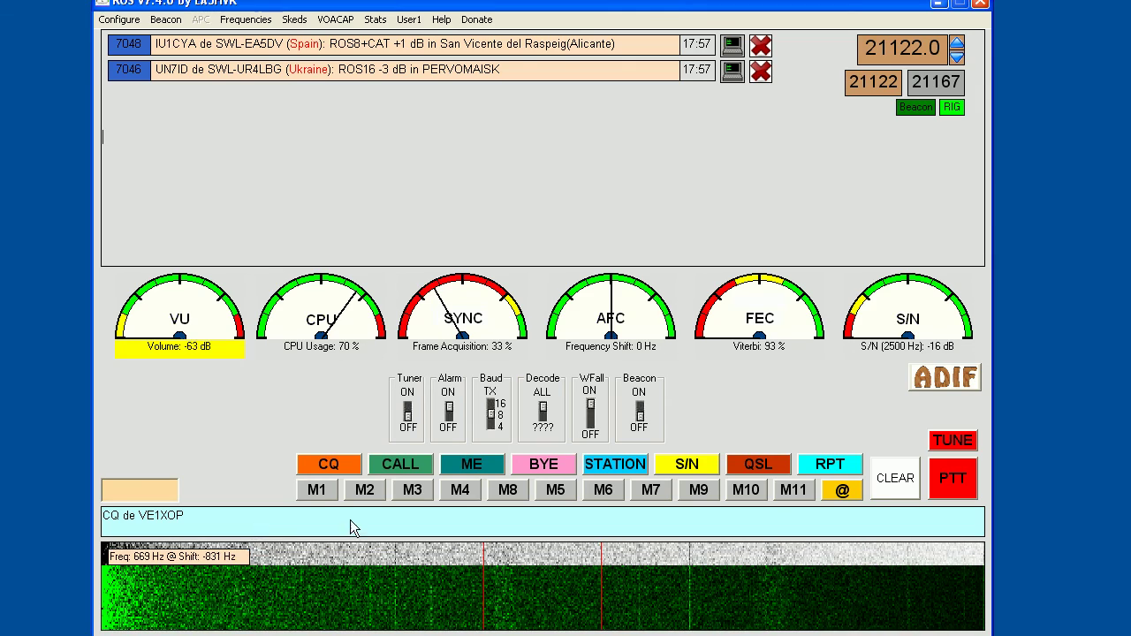
# Step: Restore the waterfall display preference to Green Phosphor
pyautogui.click(118, 19)
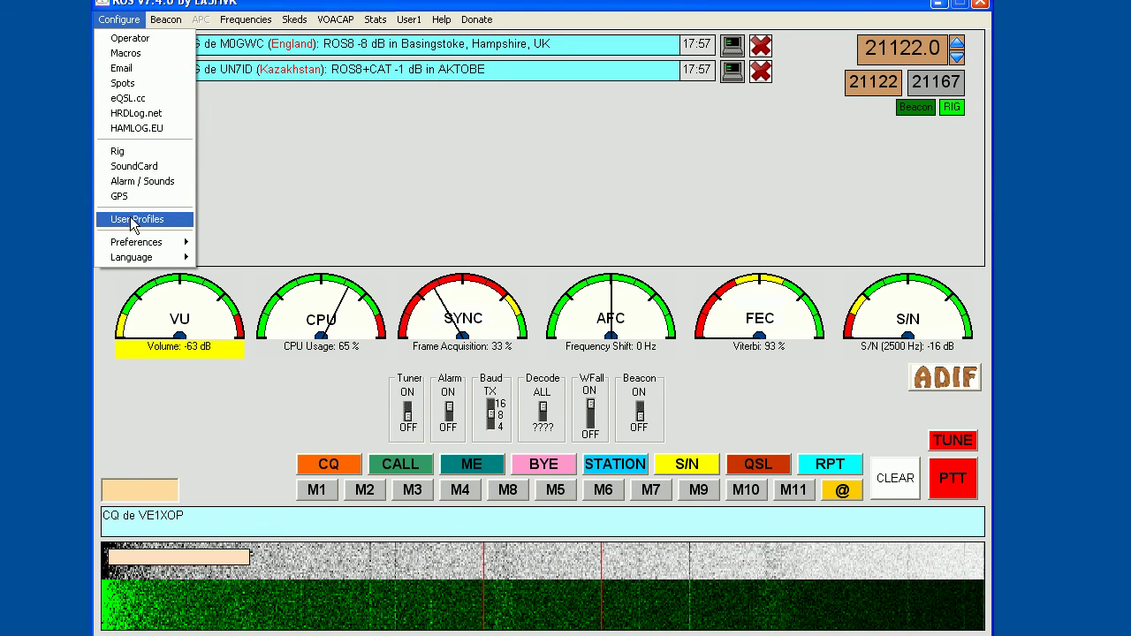
pyautogui.moveTo(232, 287)
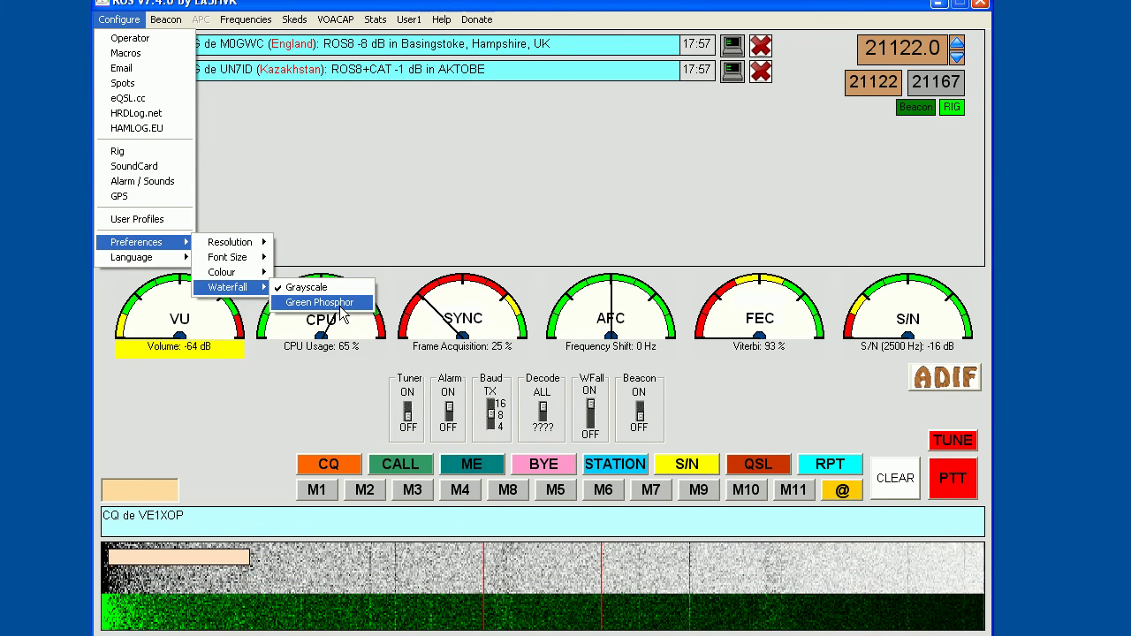
pyautogui.click(336, 303)
# Step: View the available interface languages without selecting one
pyautogui.click(116, 19)
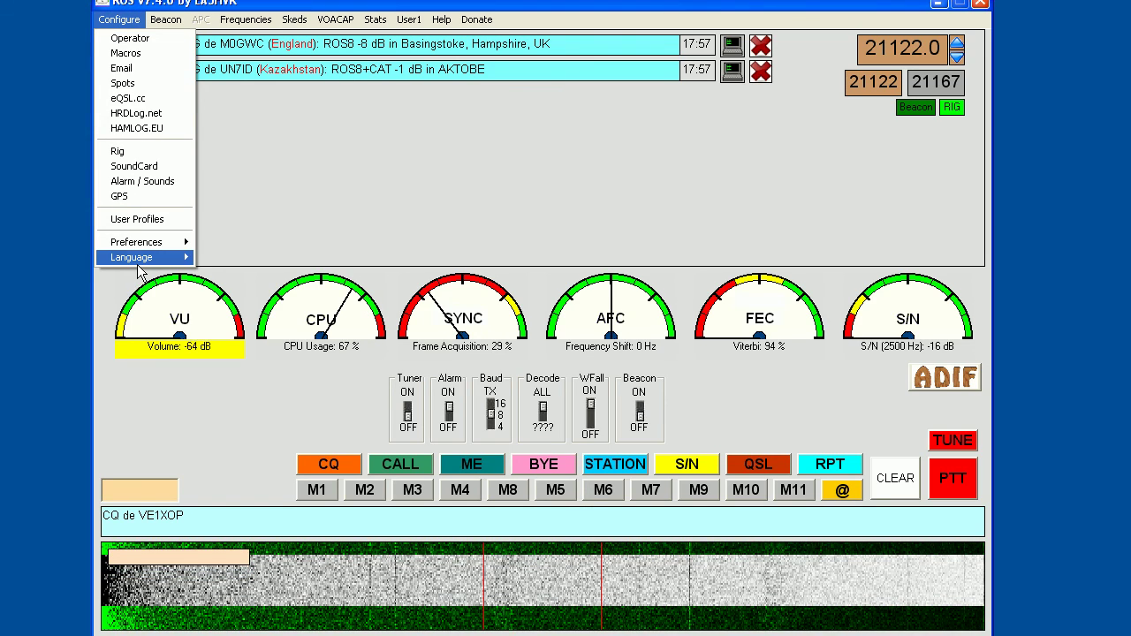
pyautogui.moveTo(142, 257)
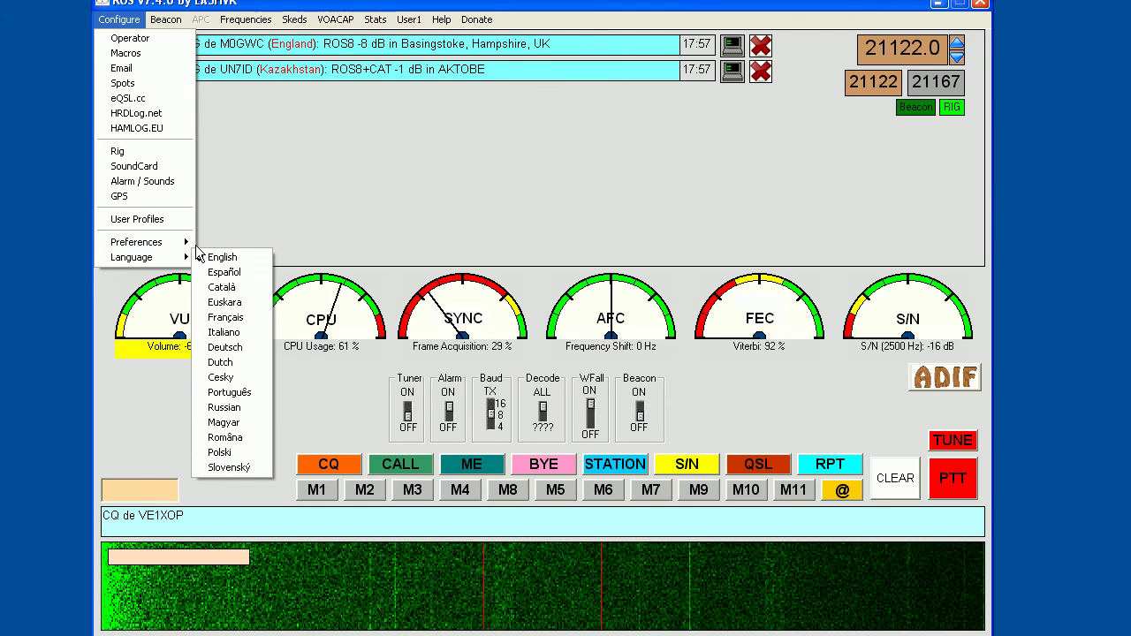
pyautogui.click(286, 194)
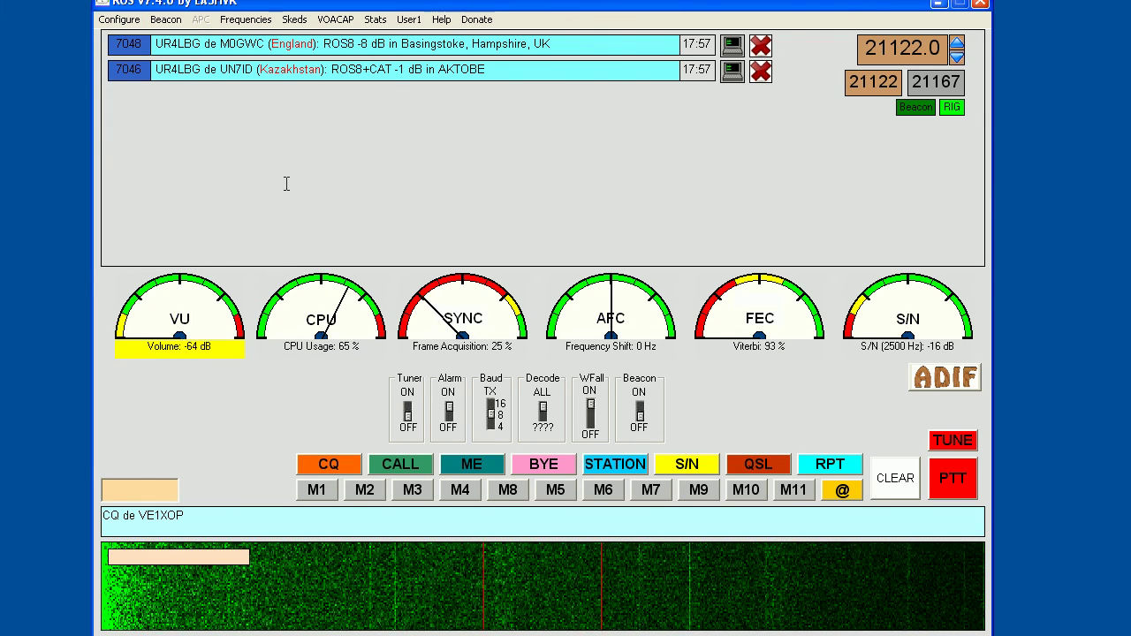
# Step: View the beacon timer, report message and beacon mode settings and close them without changes
pyautogui.moveTo(307, 6); pyautogui.dragTo(314, 16)
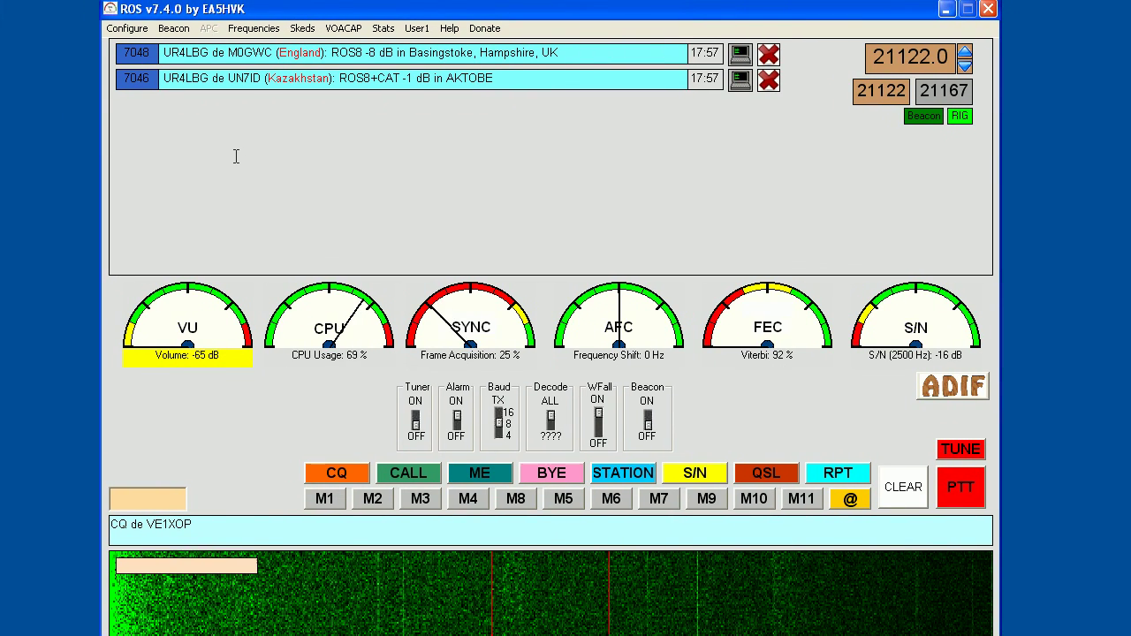
pyautogui.click(174, 29)
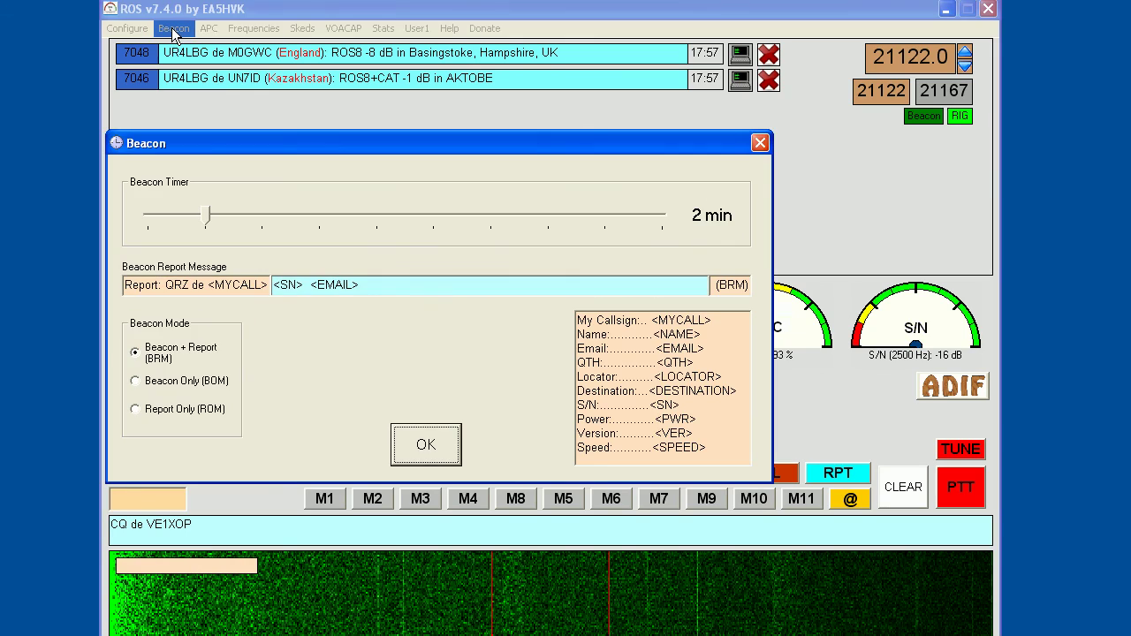
pyautogui.moveTo(225, 143); pyautogui.dragTo(292, 115)
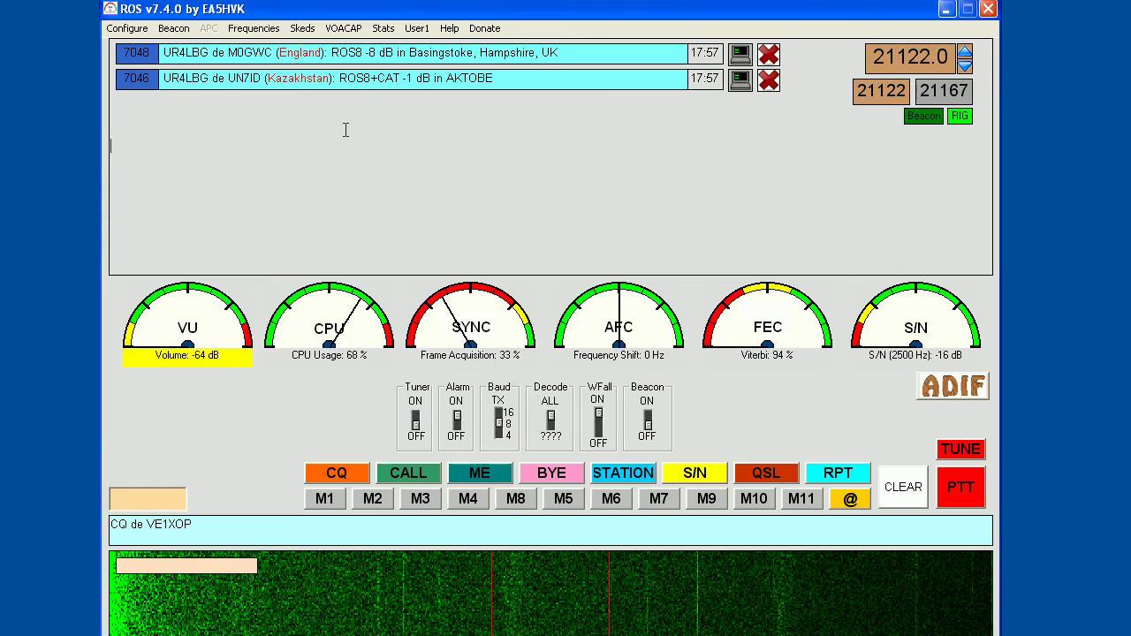
pyautogui.click(826, 115)
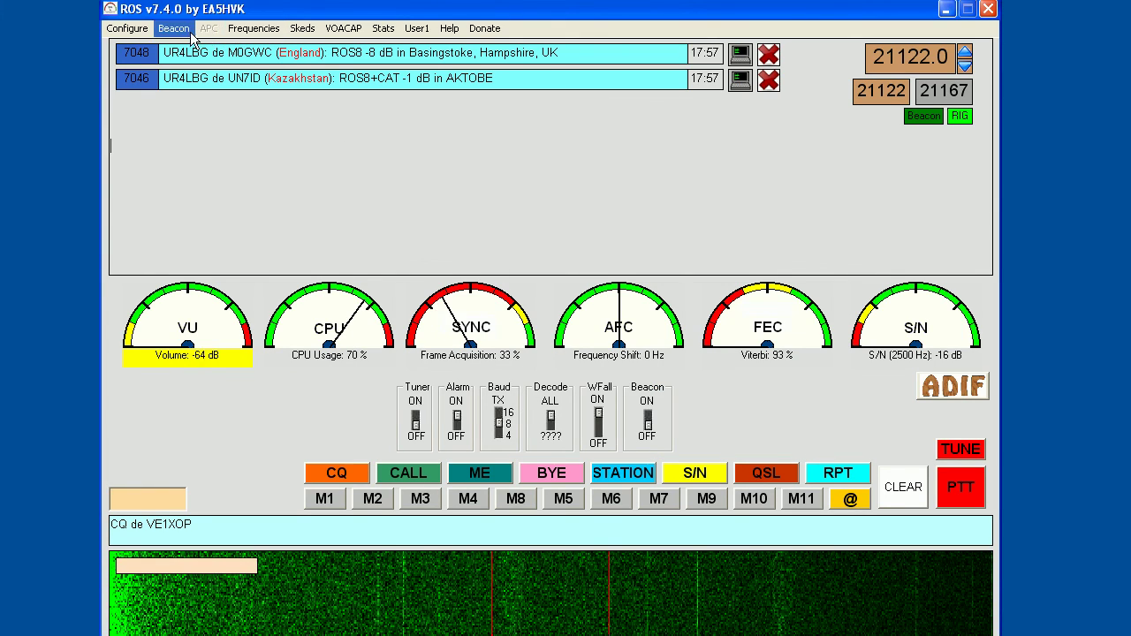
# Step: View the preset frequency list and the Internet Support messages for the Kazakhstan station on 7046 without selecting or sending anything
pyautogui.click(239, 31)
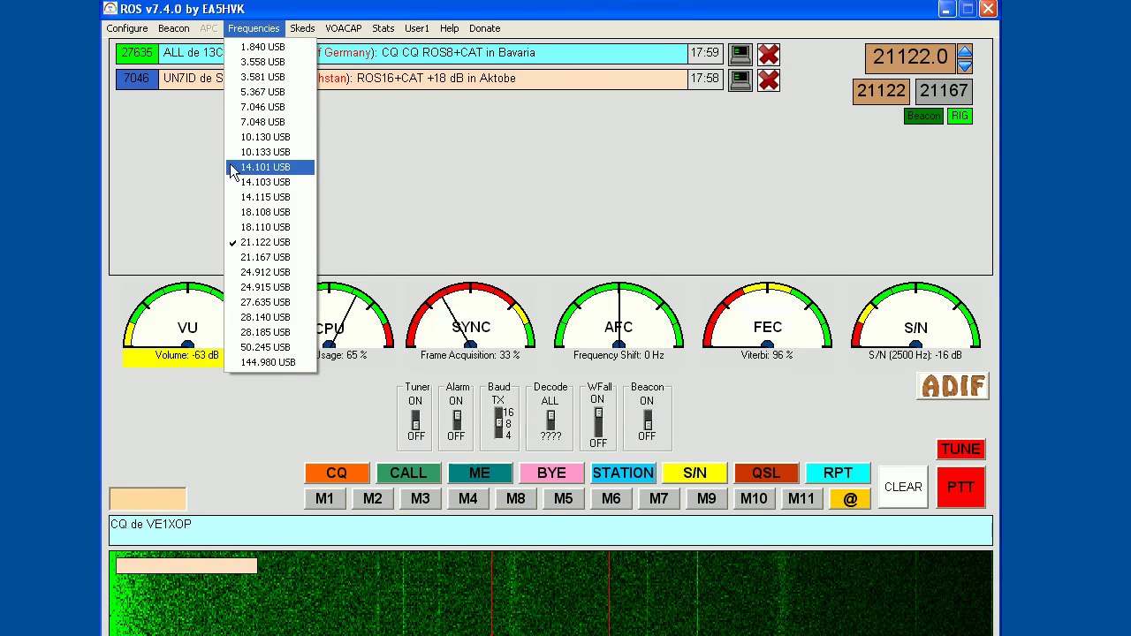
pyautogui.click(392, 156)
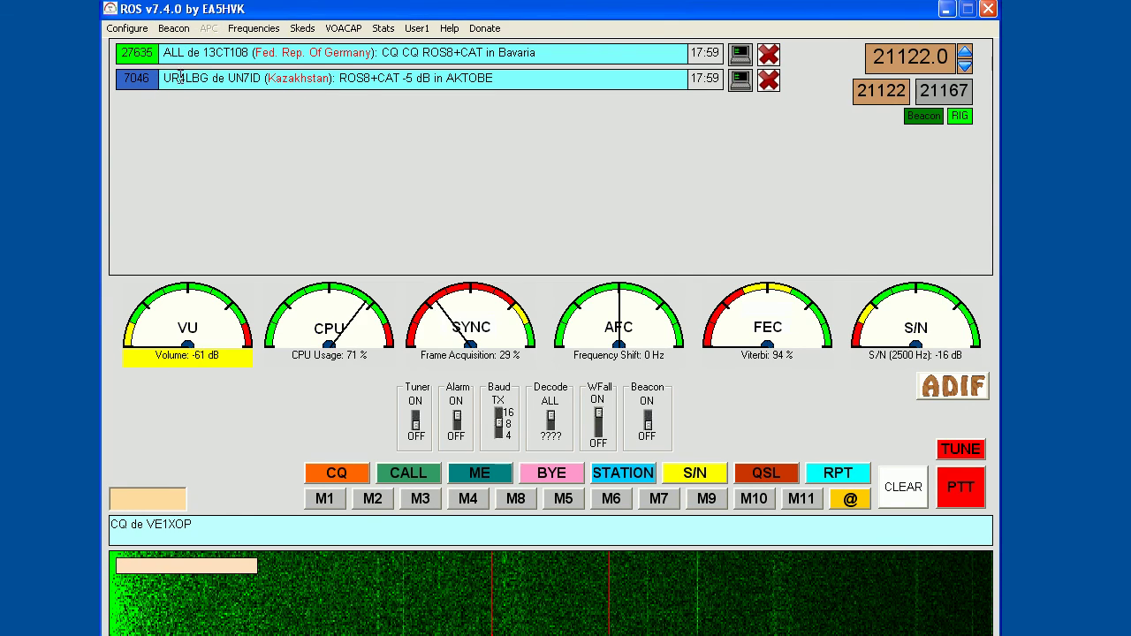
pyautogui.click(739, 80)
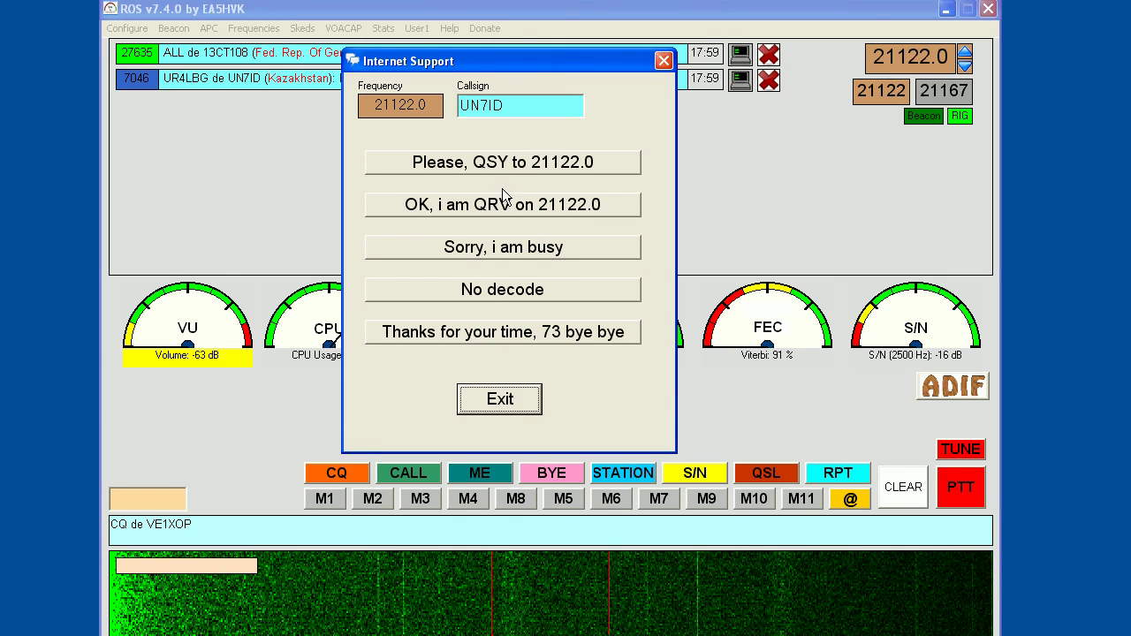
pyautogui.click(663, 61)
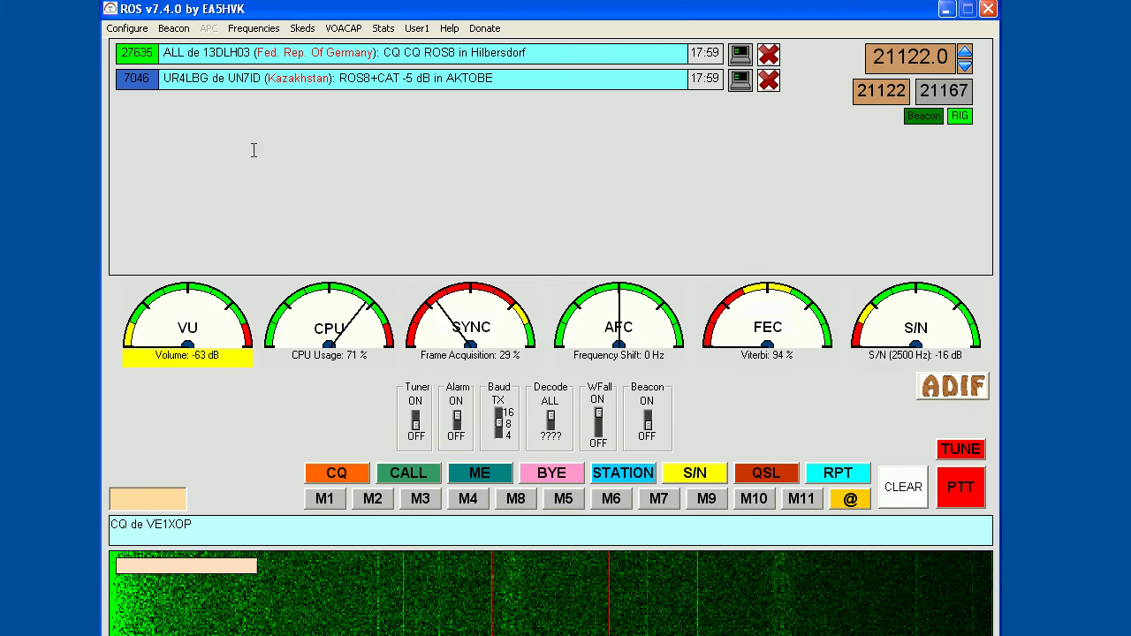
# Step: Open the PSK Reporter map for ROS in the browser and close the three other open tabs
pyautogui.click(254, 28)
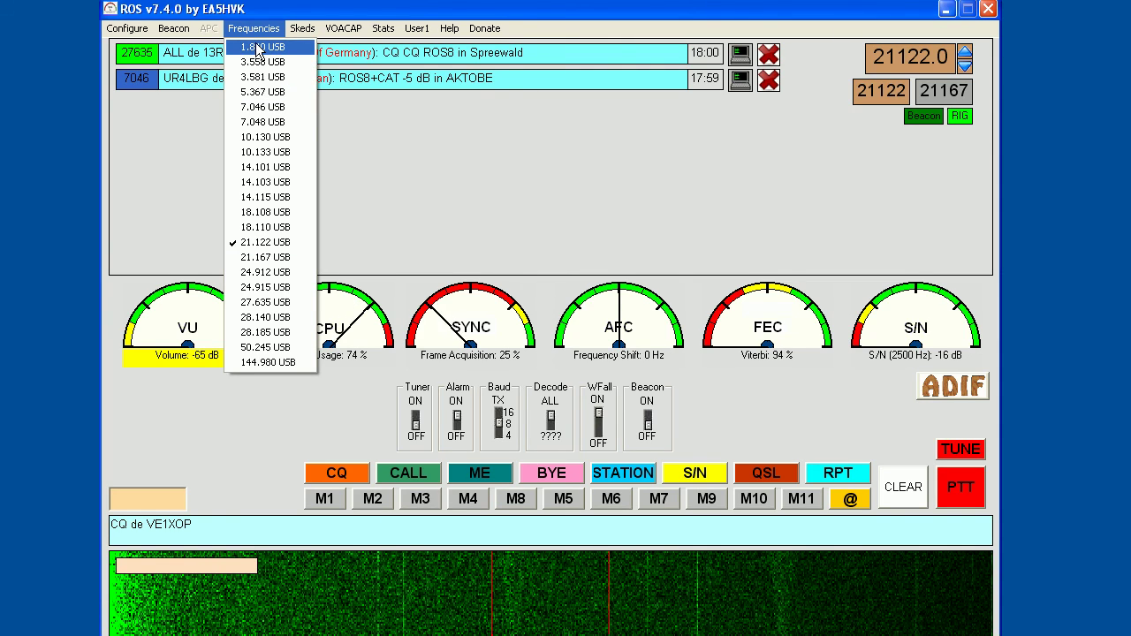
pyautogui.moveTo(299, 31)
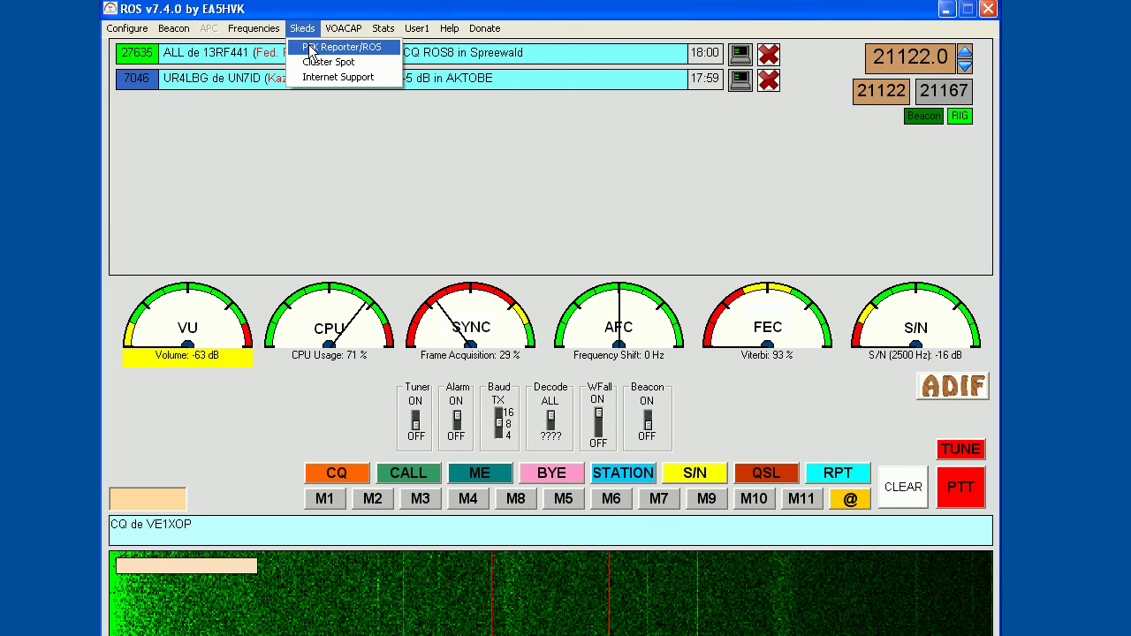
pyautogui.click(314, 49)
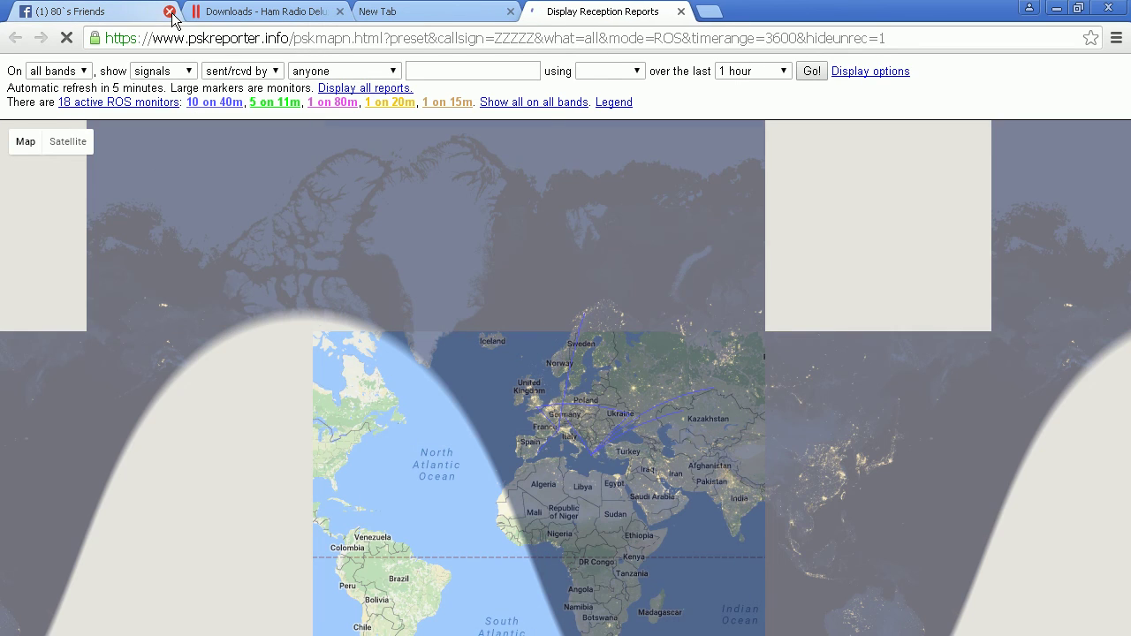
pyautogui.click(170, 12)
pyautogui.click(168, 12)
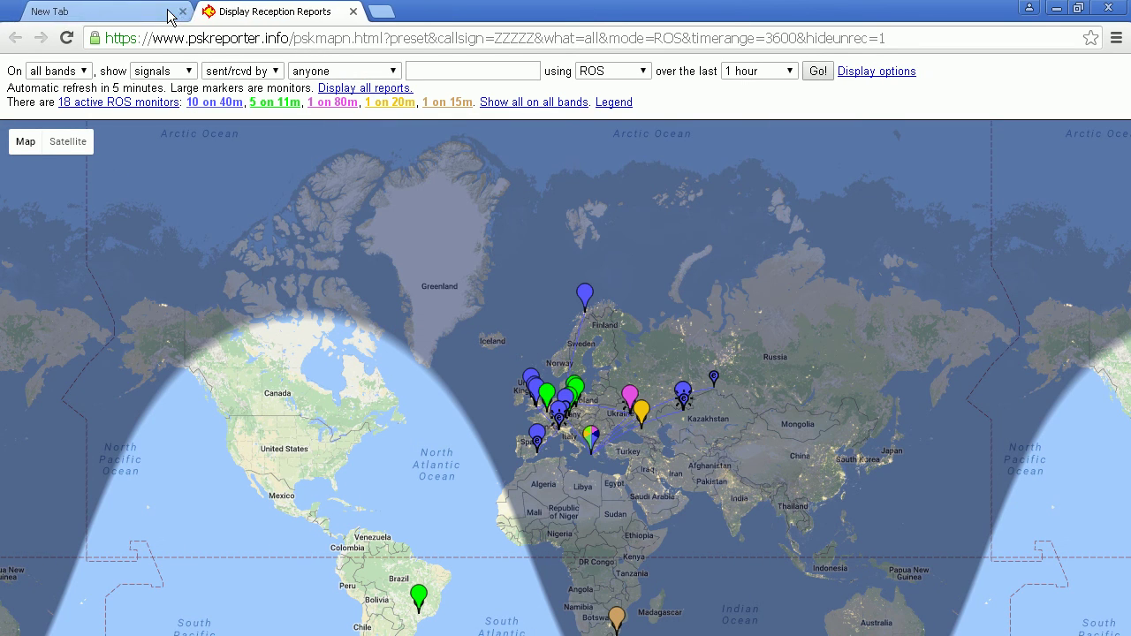
pyautogui.click(167, 11)
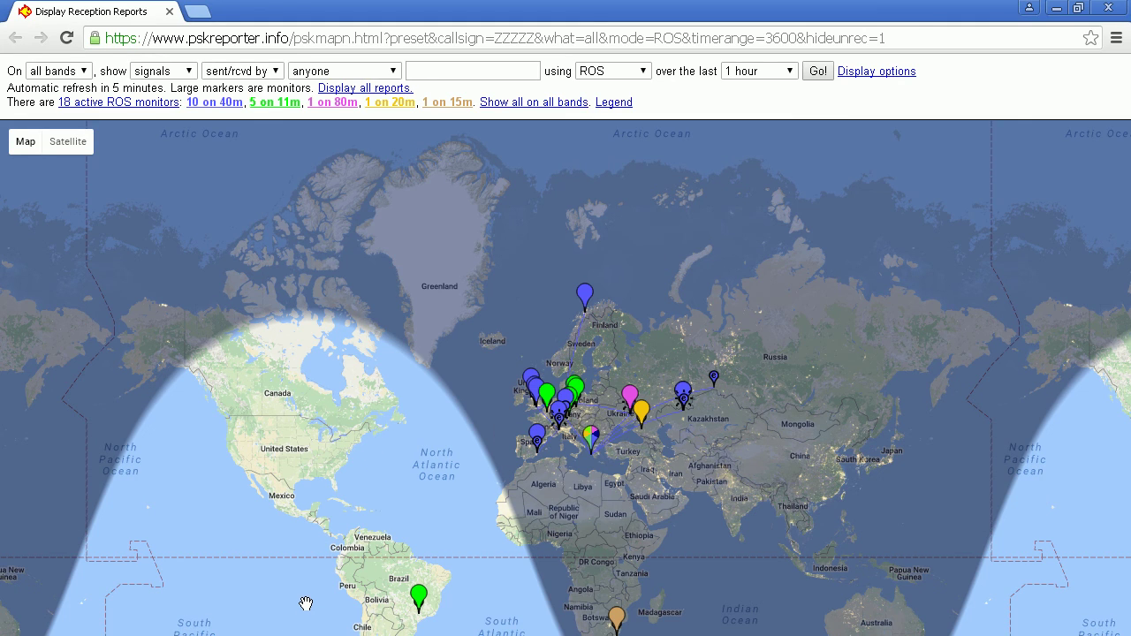
# Step: Restore the browser window from full screen, move it and widen it so the reception map spans the screen
pyautogui.click(1078, 7)
pyautogui.moveTo(619, 71); pyautogui.dragTo(387, 5)
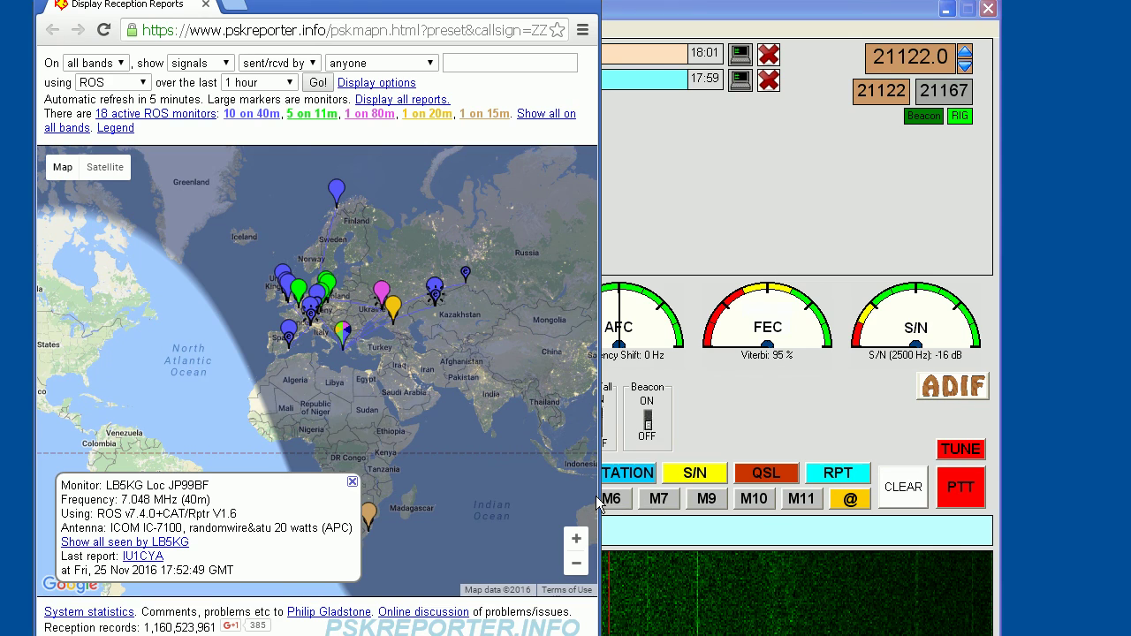
pyautogui.moveTo(598, 498); pyautogui.dragTo(1124, 508)
pyautogui.press('super+Up')
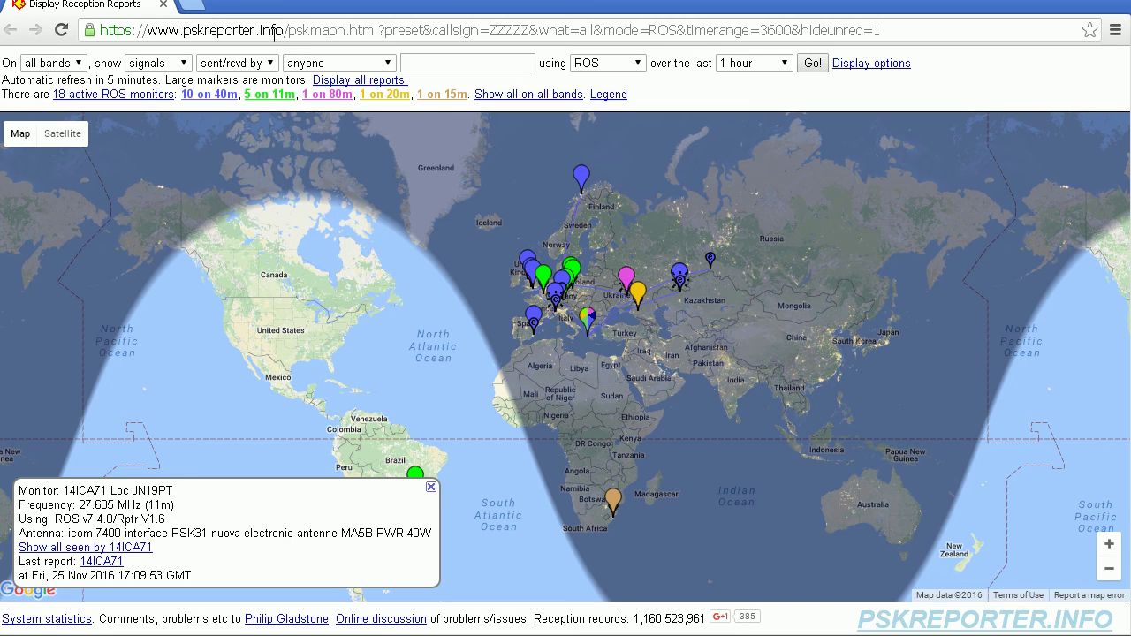
# Step: View the modes available for filtering the reception map and keep ROS selected
pyautogui.click(601, 63)
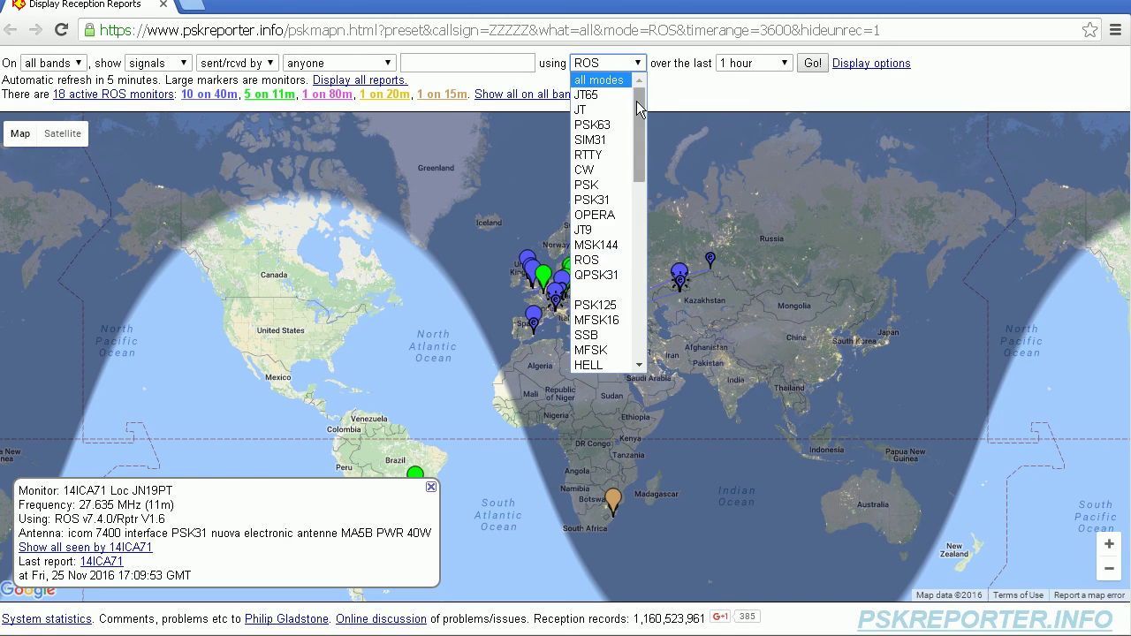
pyautogui.moveTo(641, 98)
pyautogui.mouseDown()
pyautogui.moveTo(652, 271)
pyautogui.moveTo(654, 88)
pyautogui.mouseUp()
pyautogui.click(681, 103)
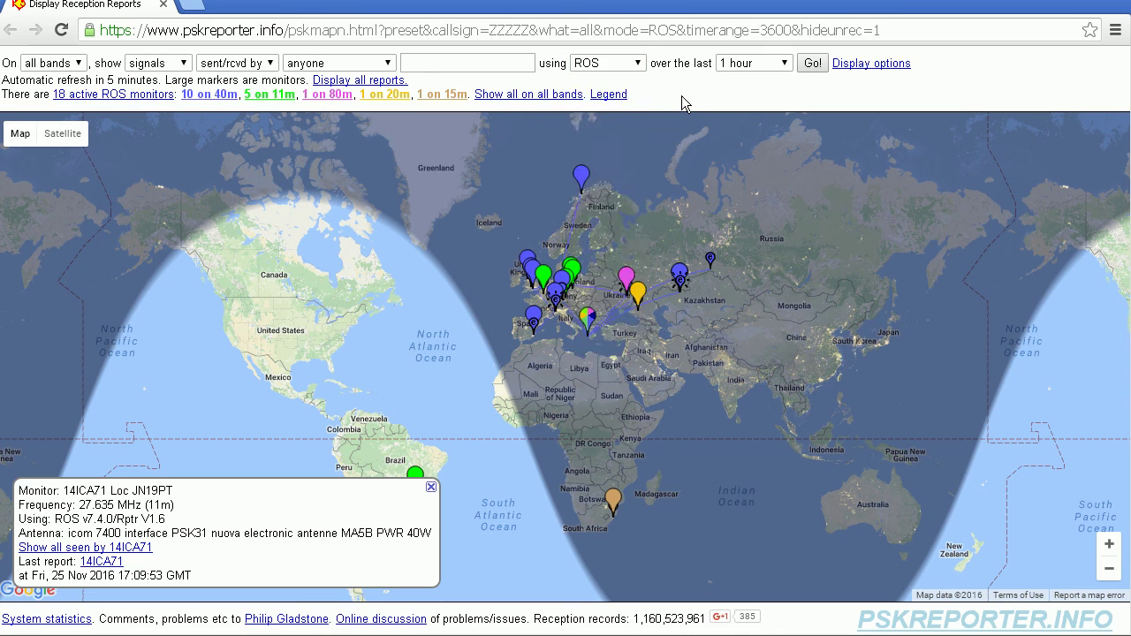
# Step: Inspect the monitor and reception details of European stations on the map, zoomed in one level, and close the browser
pyautogui.click(563, 284)
pyautogui.click(556, 300)
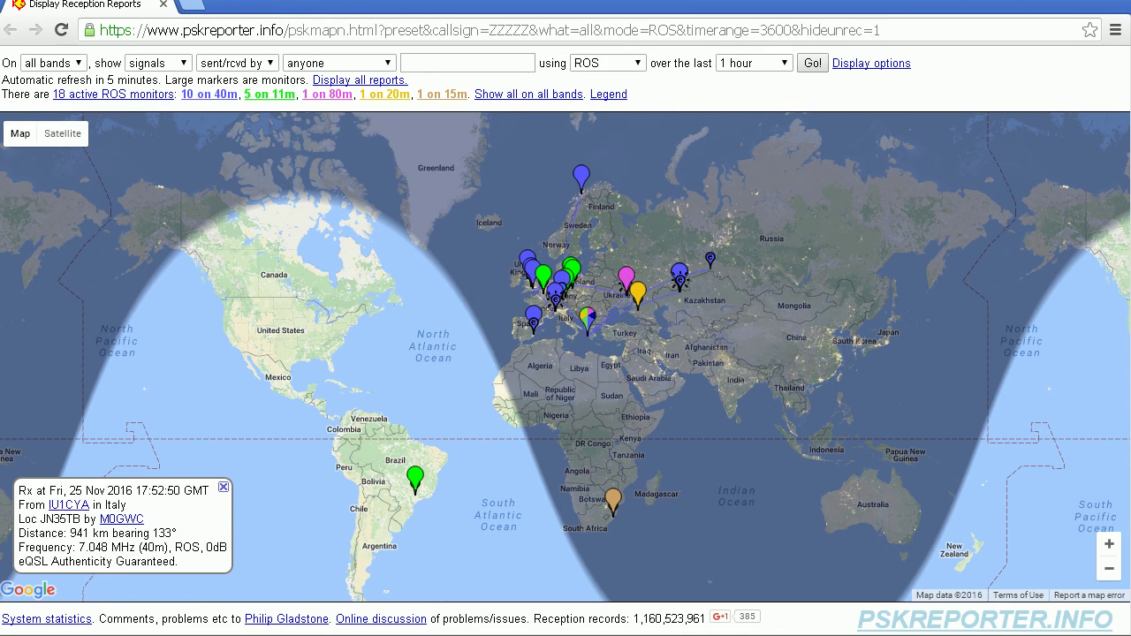
pyautogui.click(559, 302)
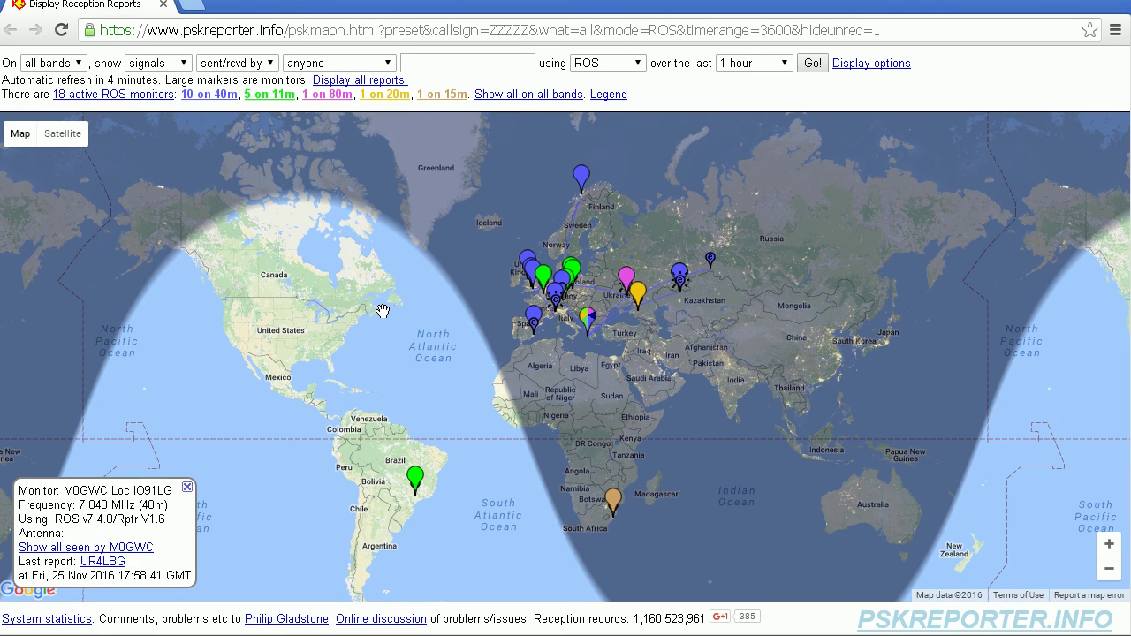
pyautogui.click(1110, 546)
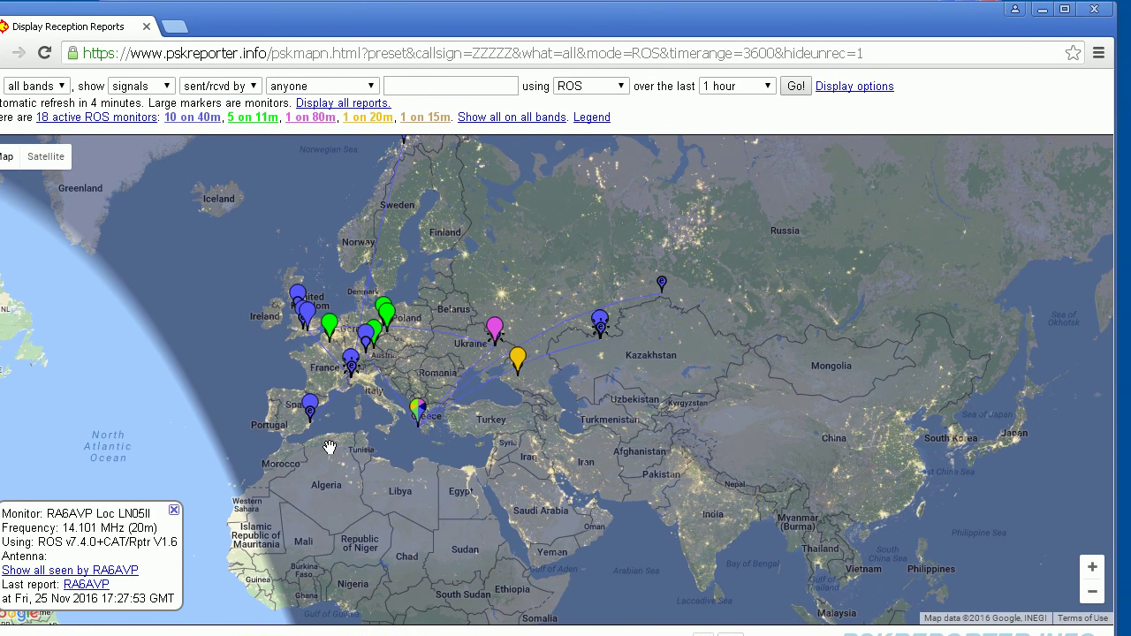
pyautogui.moveTo(419, 408)
pyautogui.click(1094, 9)
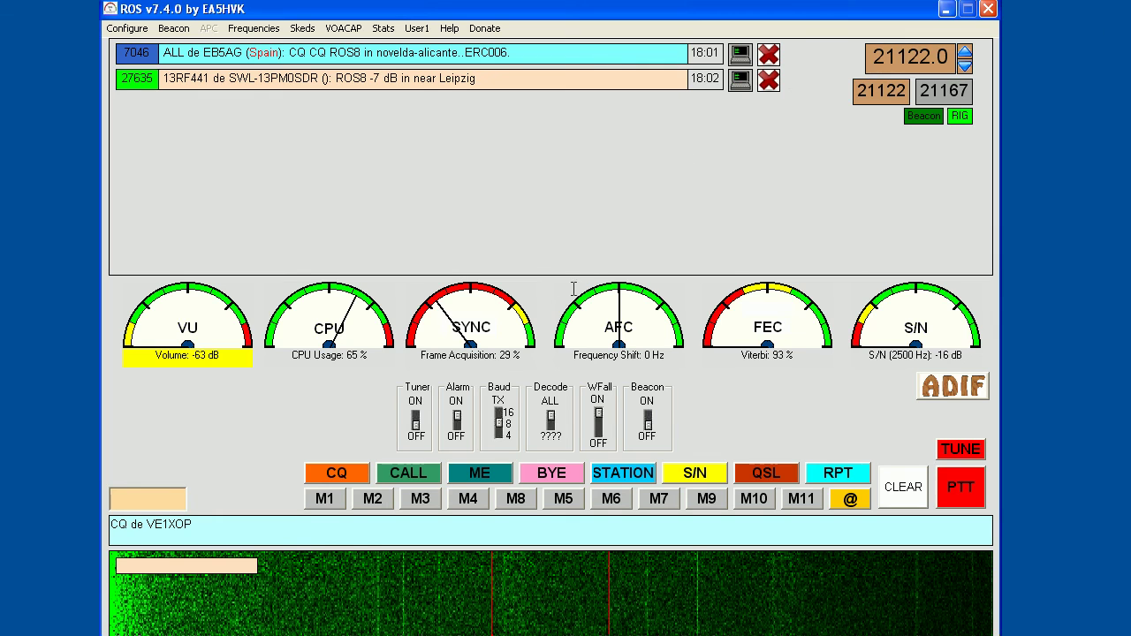
# Step: View the Cluster Spot form with its frequency, seen call and comment fields and close it without sending
pyautogui.click(303, 28)
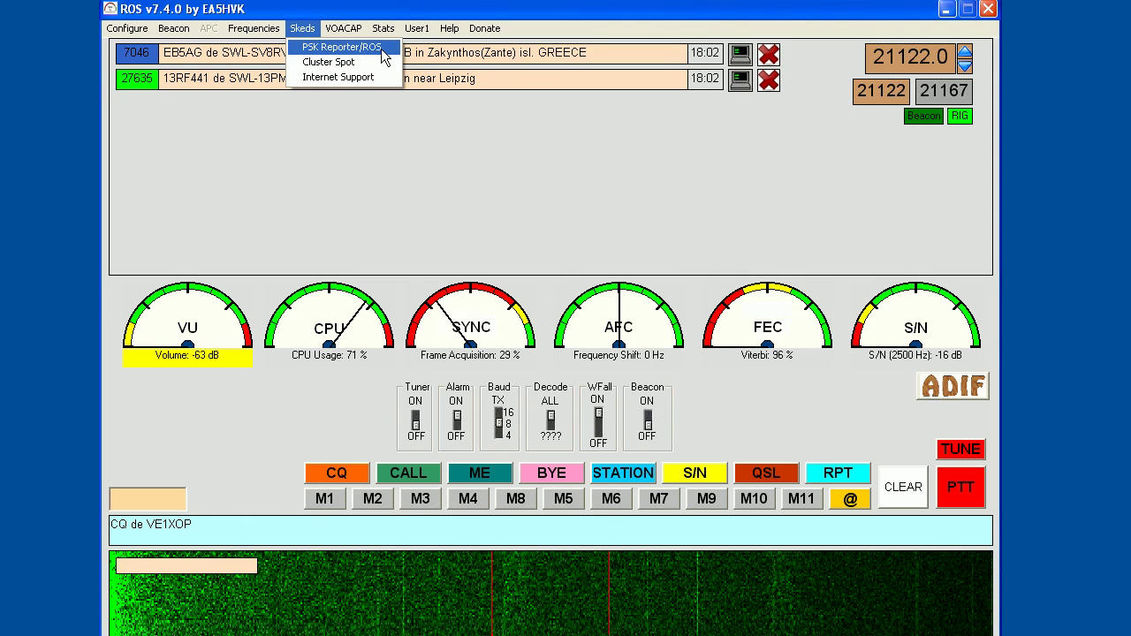
pyautogui.click(331, 61)
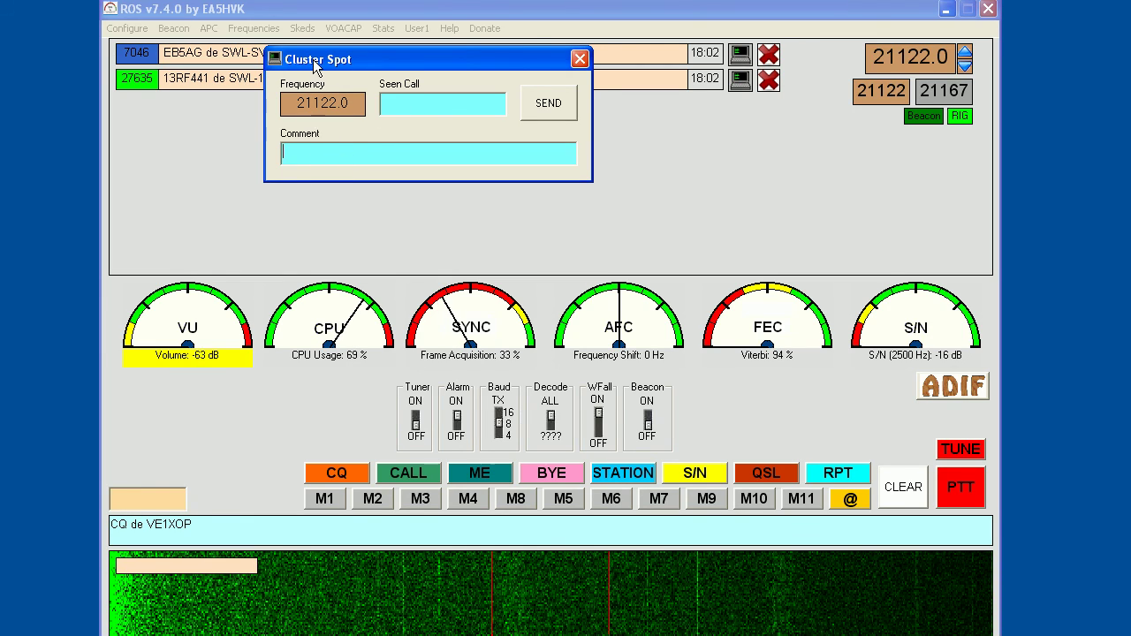
pyautogui.moveTo(313, 59); pyautogui.dragTo(327, 122)
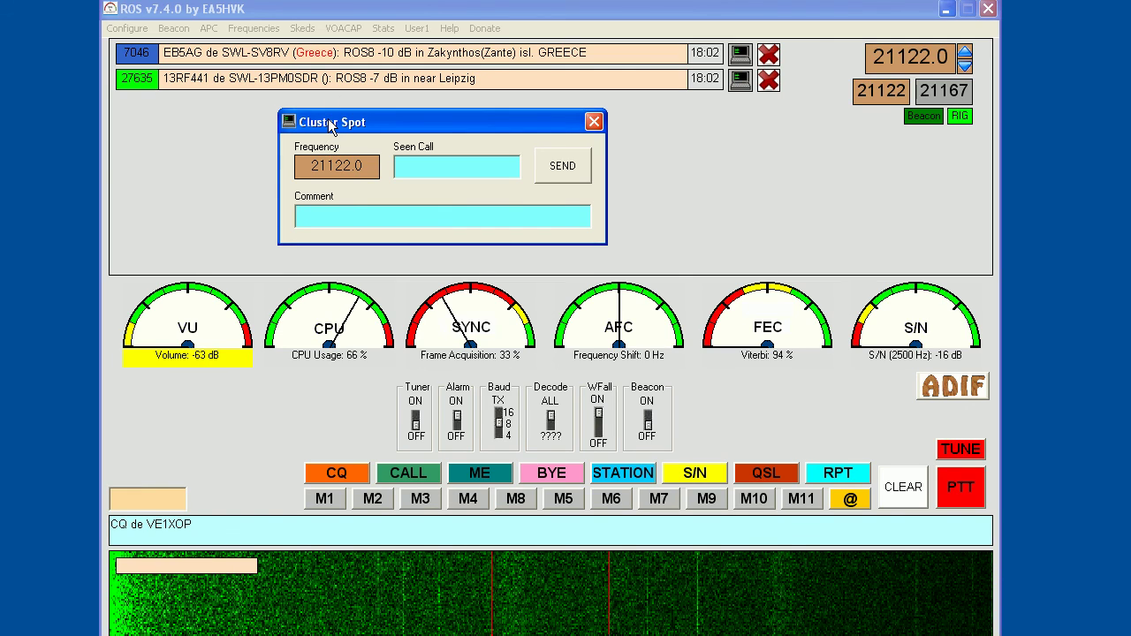
pyautogui.moveTo(328, 118); pyautogui.dragTo(333, 119)
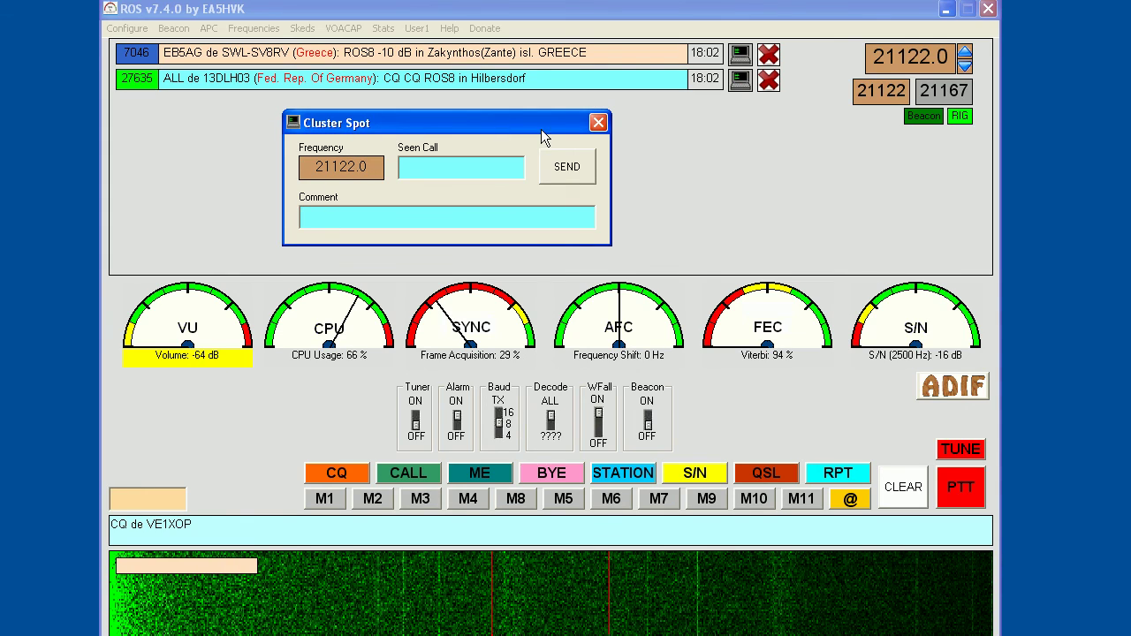
pyautogui.click(597, 123)
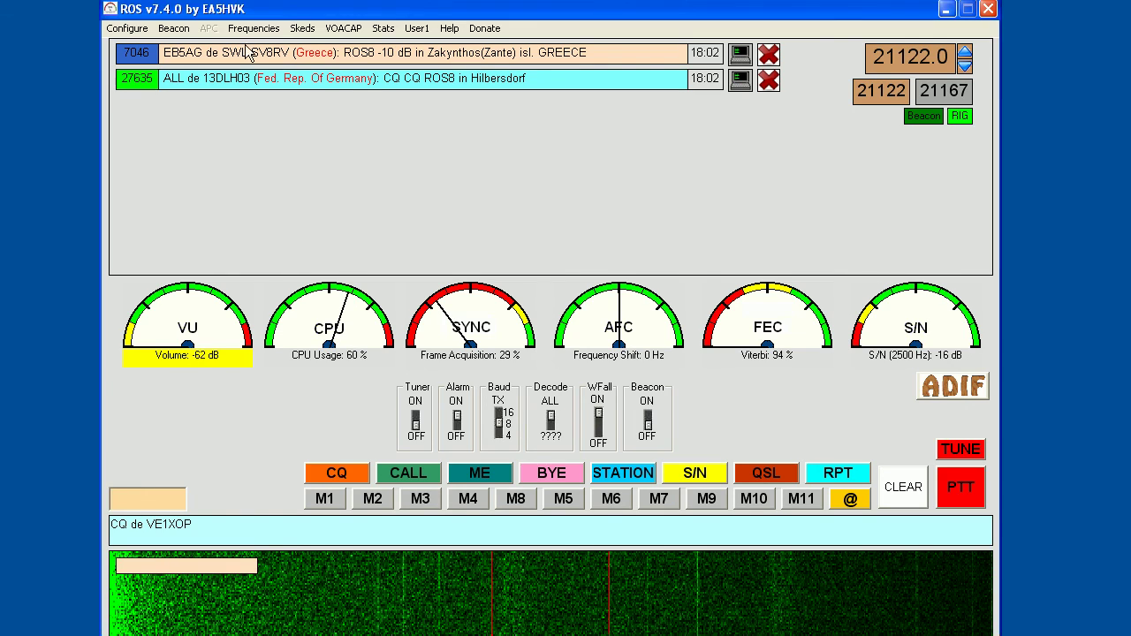
# Step: View the Internet Support messages from the Skeds options and close them without sending any
pyautogui.click(309, 29)
pyautogui.click(311, 76)
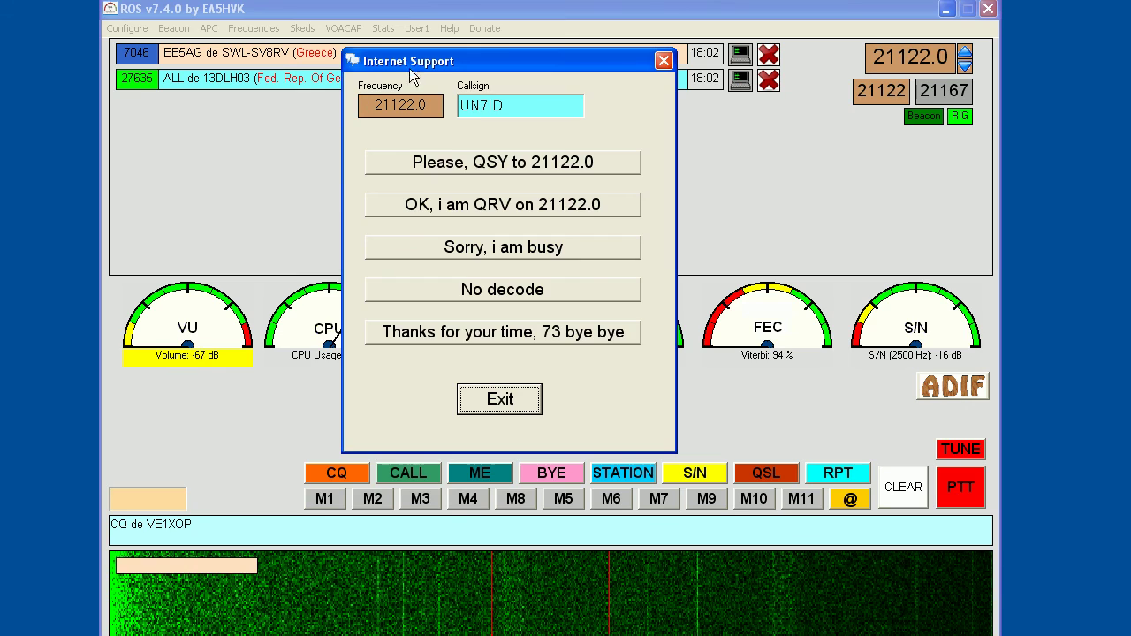
pyautogui.moveTo(412, 58); pyautogui.dragTo(308, 105)
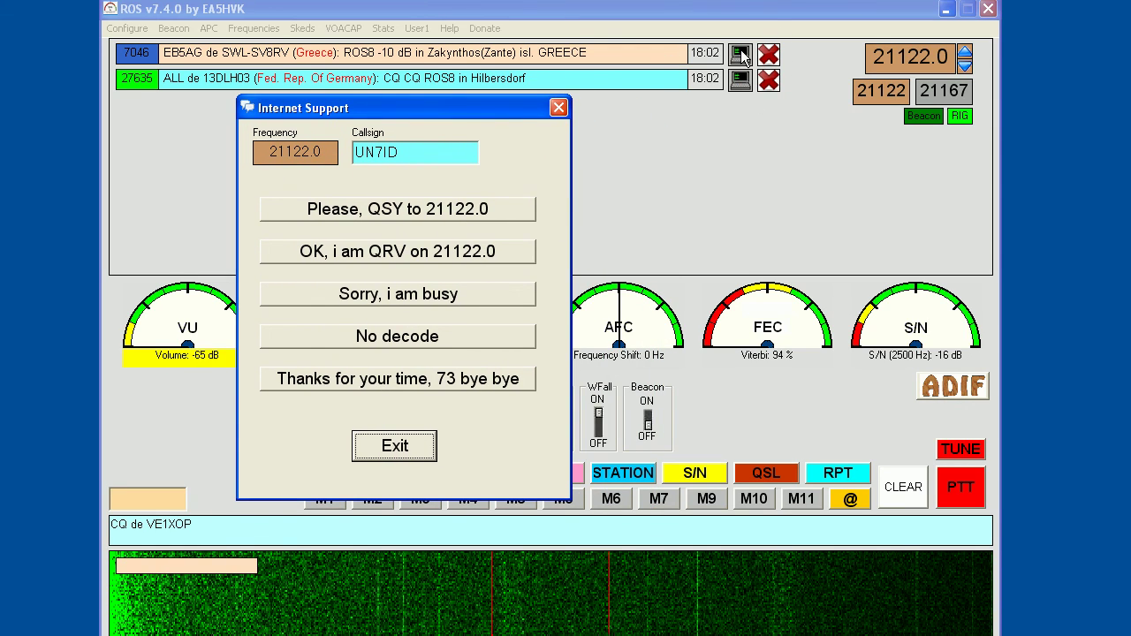
pyautogui.click(558, 108)
pyautogui.click(302, 28)
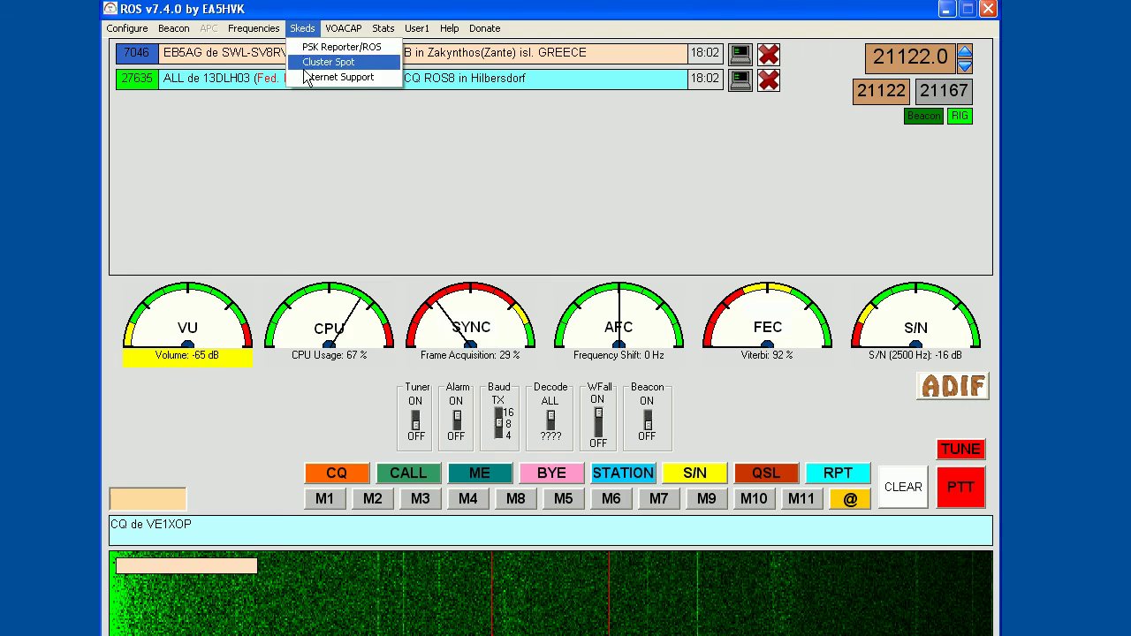
pyautogui.click(353, 189)
# Step: View the VOACAP online coverage prediction for the station in the browser and close the browser
pyautogui.click(352, 29)
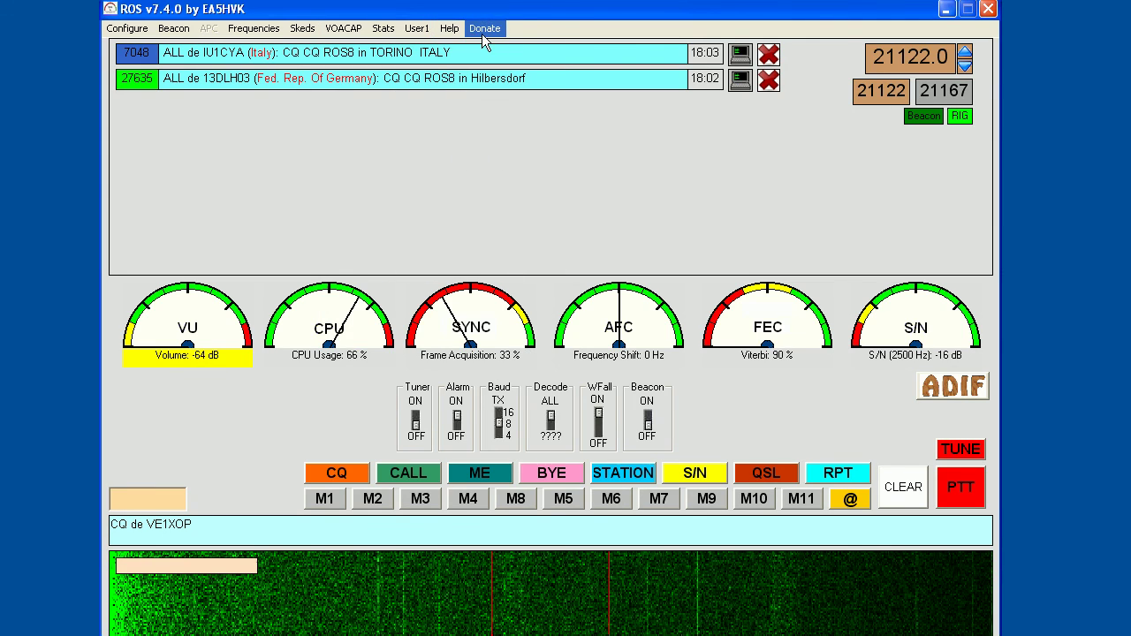
pyautogui.click(379, 44)
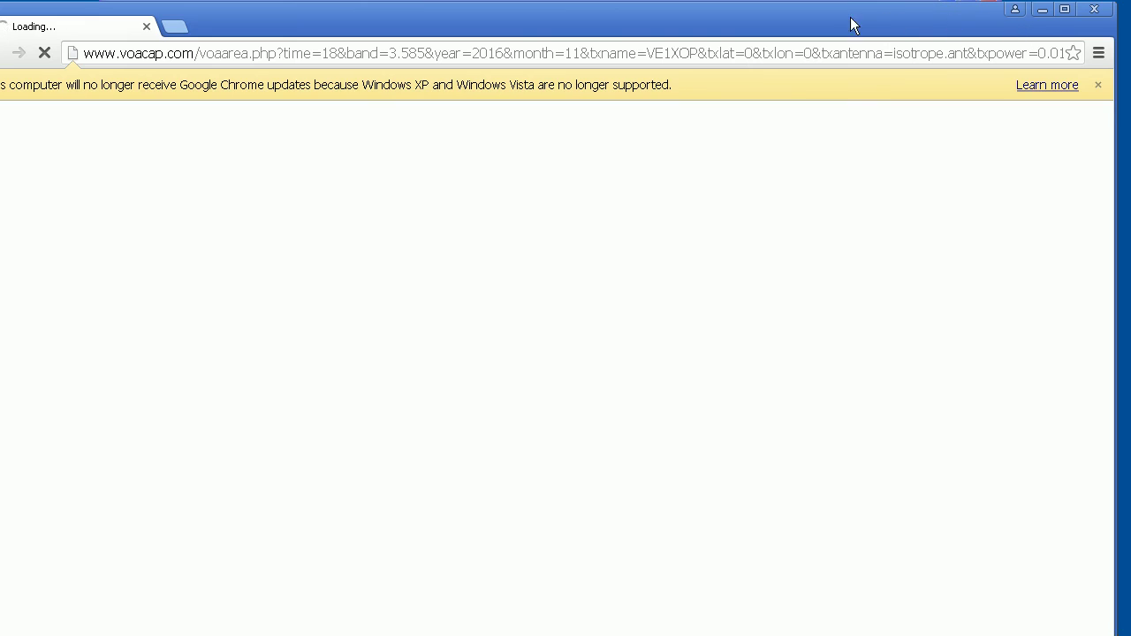
pyautogui.moveTo(1115, 30); pyautogui.dragTo(1062, 29)
pyautogui.moveTo(796, 19)
pyautogui.mouseDown()
pyautogui.moveTo(836, 15)
pyautogui.moveTo(816, 17)
pyautogui.mouseUp()
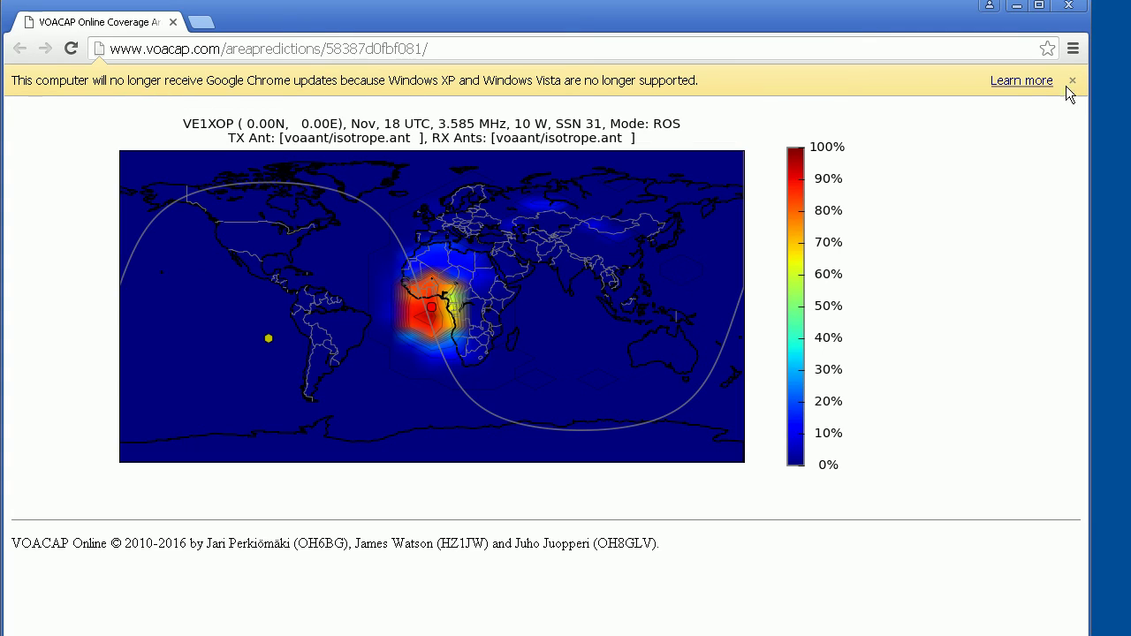
pyautogui.click(1069, 7)
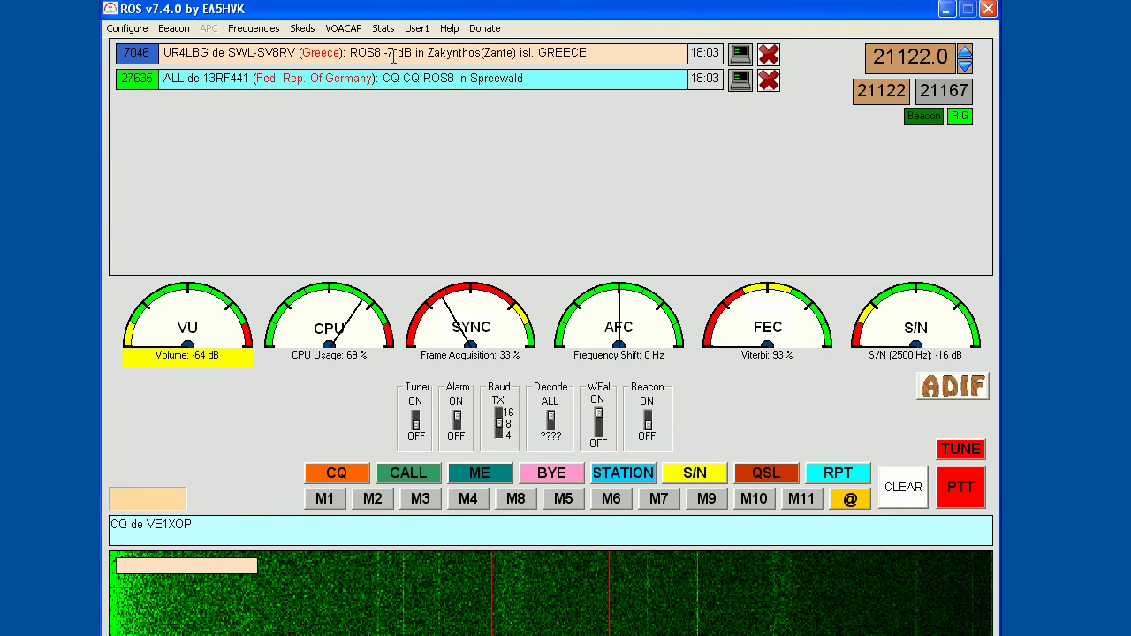
pyautogui.moveTo(382, 11); pyautogui.dragTo(373, 10)
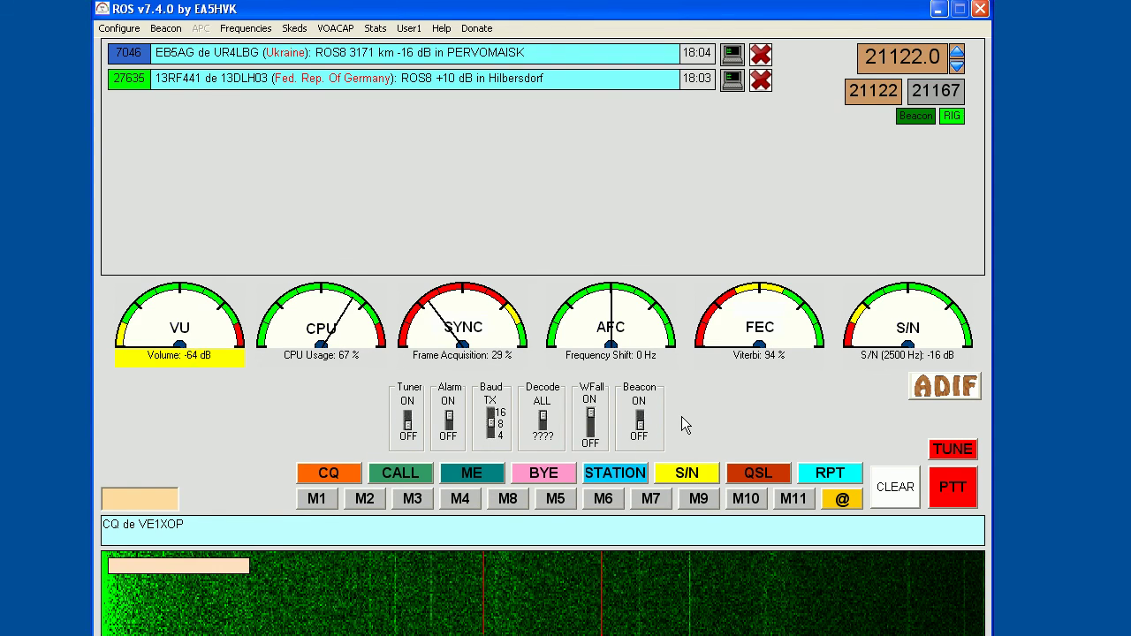
pyautogui.click(409, 423)
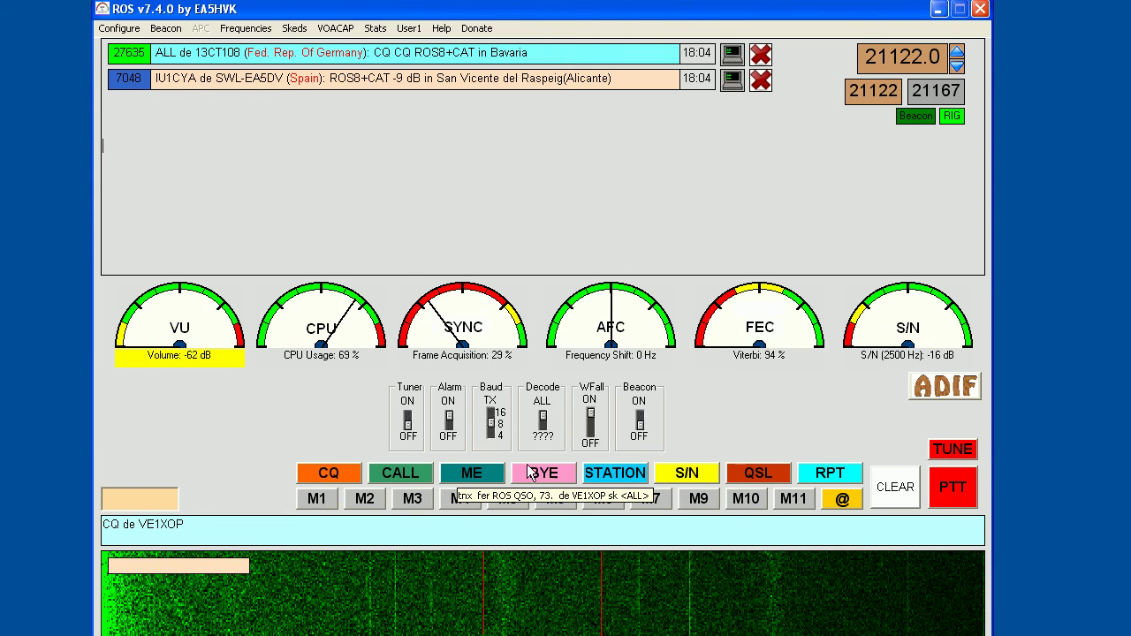
# Step: View the macro definitions for the transmit buttons and close them without changes
pyautogui.click(118, 29)
pyautogui.click(124, 65)
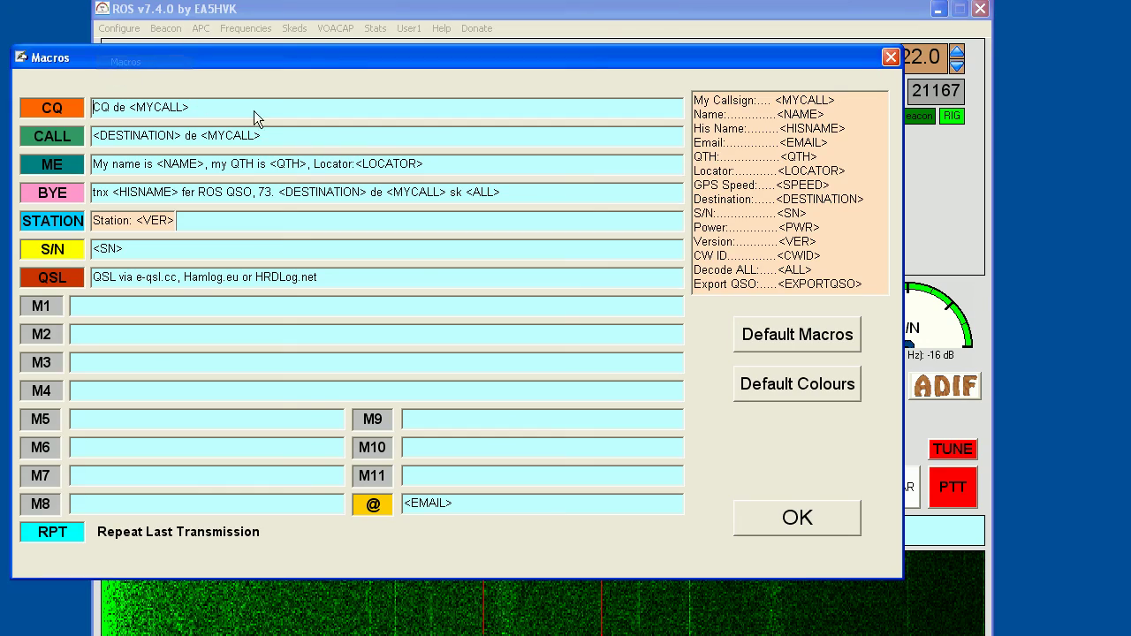
pyautogui.moveTo(335, 58); pyautogui.dragTo(410, 42)
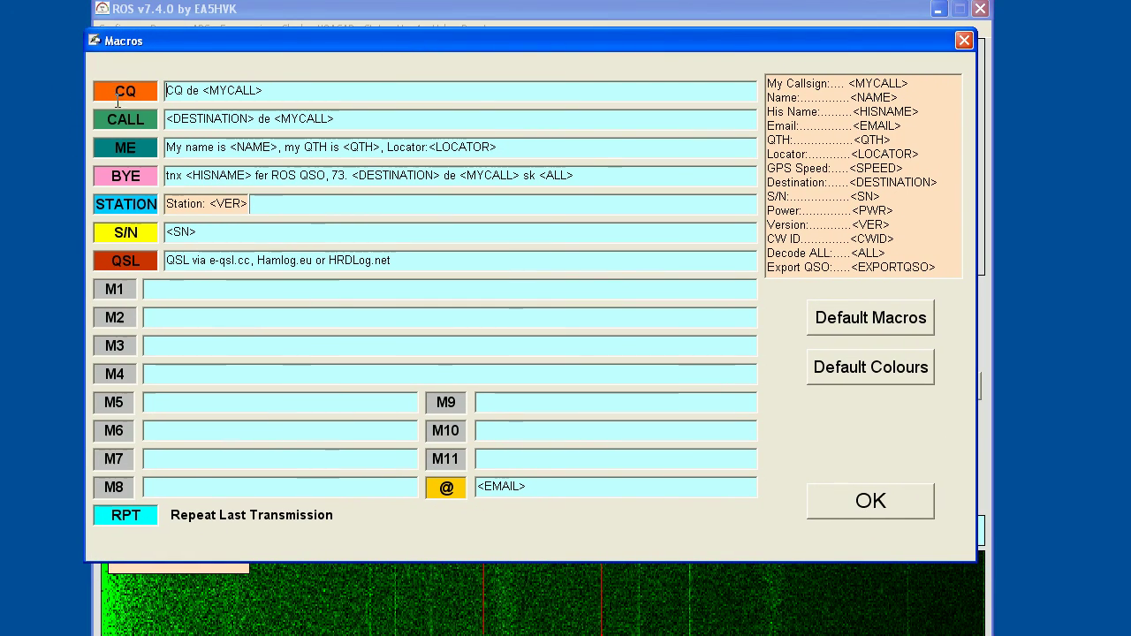
pyautogui.click(964, 41)
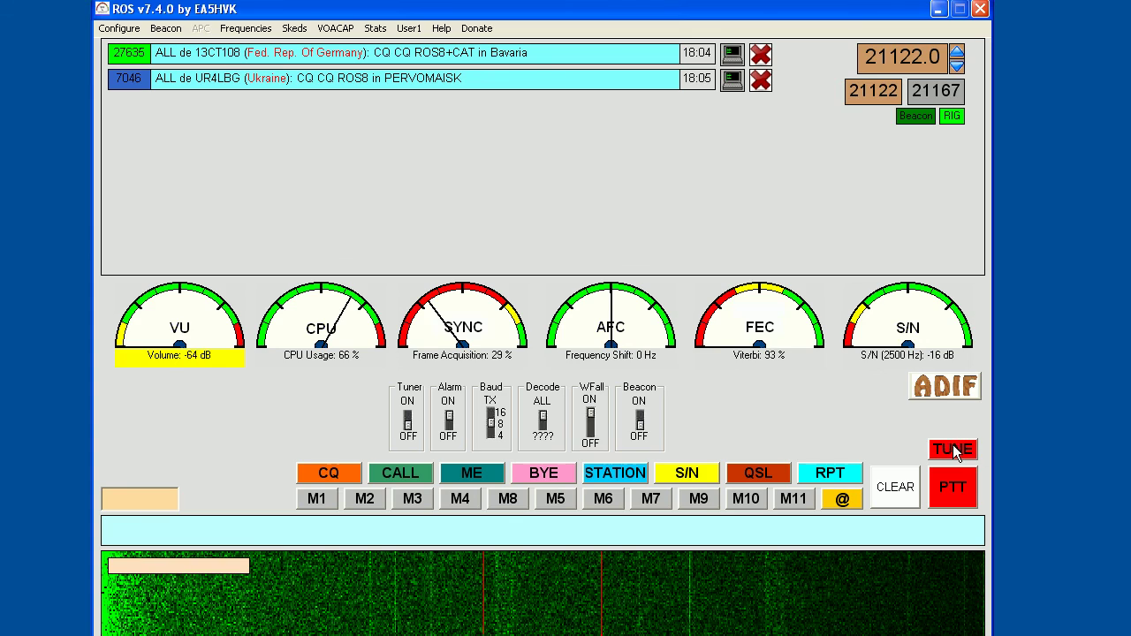
# Step: Start a transmission with PTT and stop it
pyautogui.click(952, 491)
pyautogui.click(949, 490)
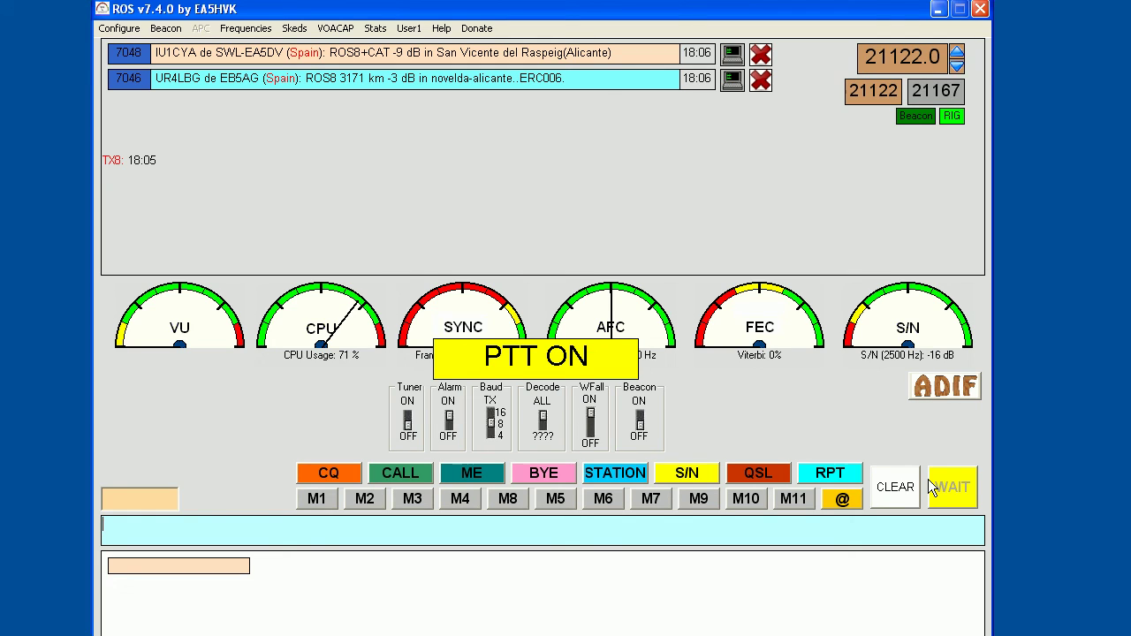
# Step: Stop the running transmission and run one more short PTT transmission
pyautogui.click(928, 479)
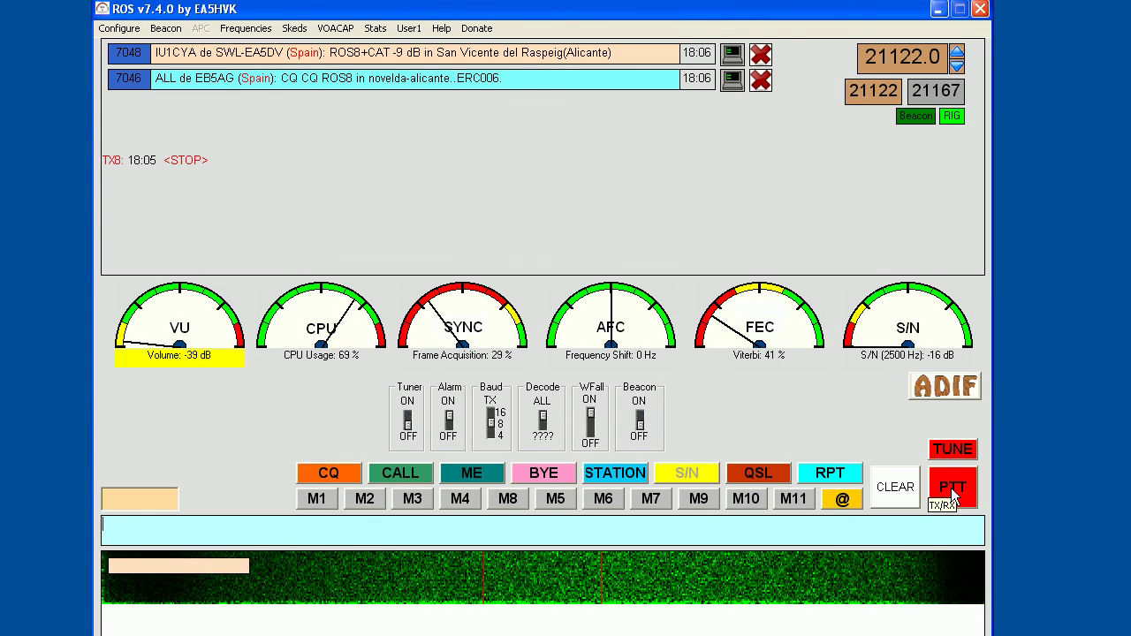
pyautogui.click(952, 490)
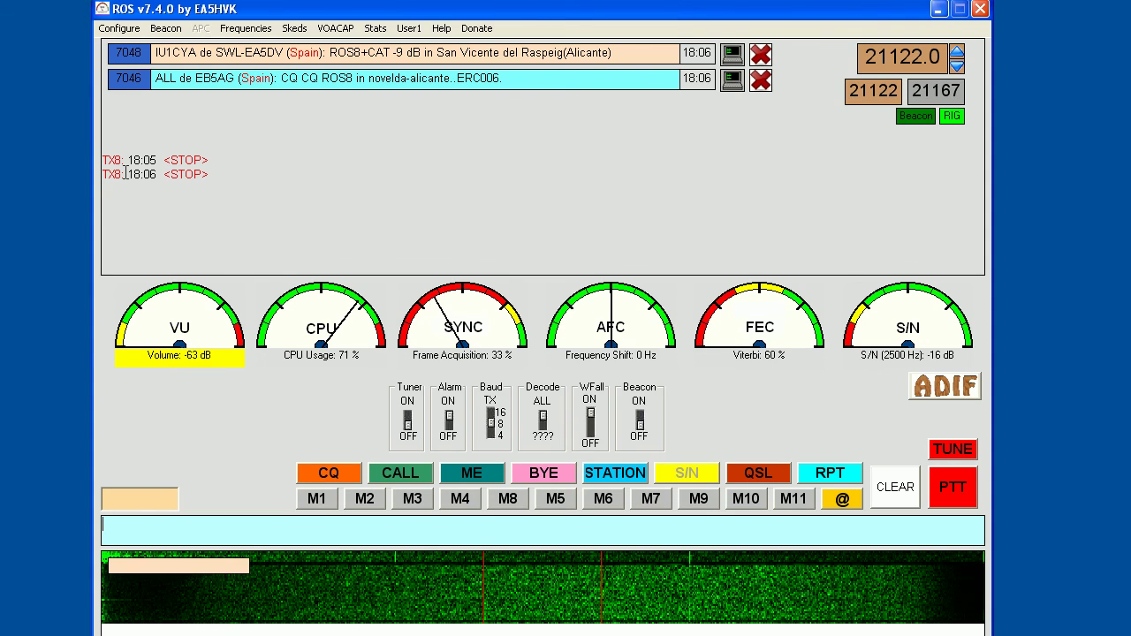
# Step: View the Rig Setup options for rig control, company, model, PTT port and PTT pin, and close them without changes
pyautogui.click(120, 29)
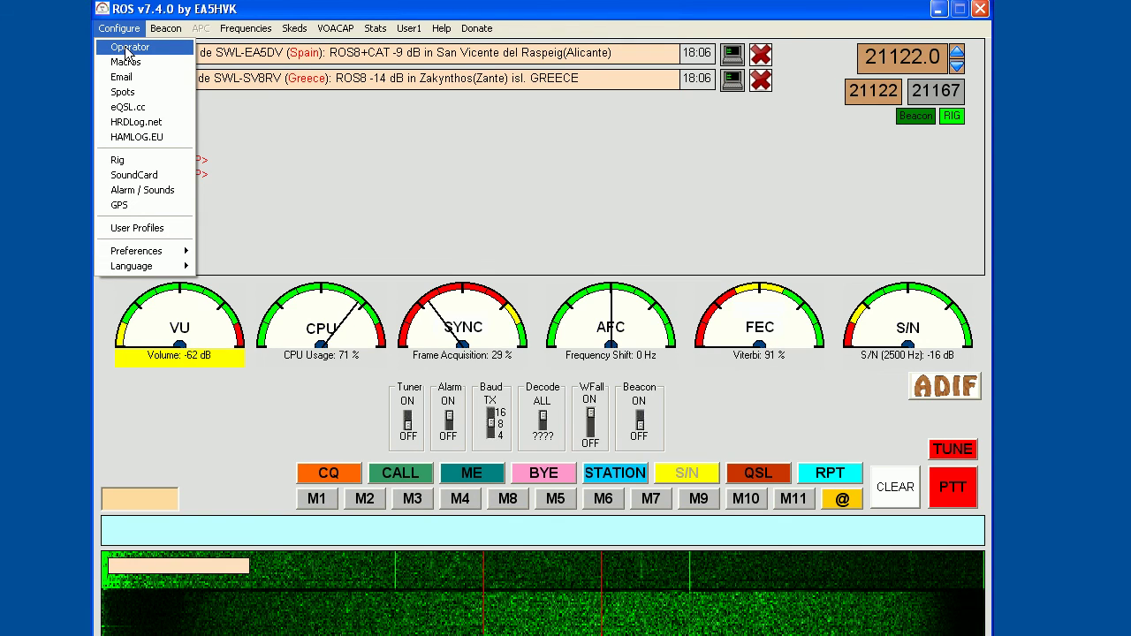
pyautogui.click(119, 160)
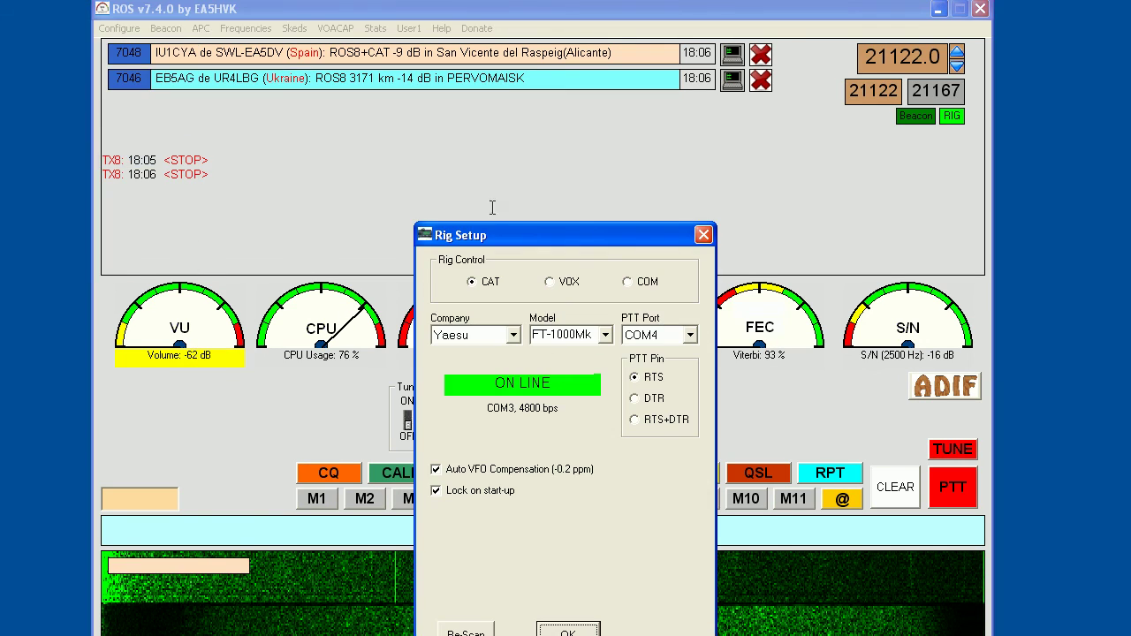
pyautogui.moveTo(549, 233); pyautogui.dragTo(537, 157)
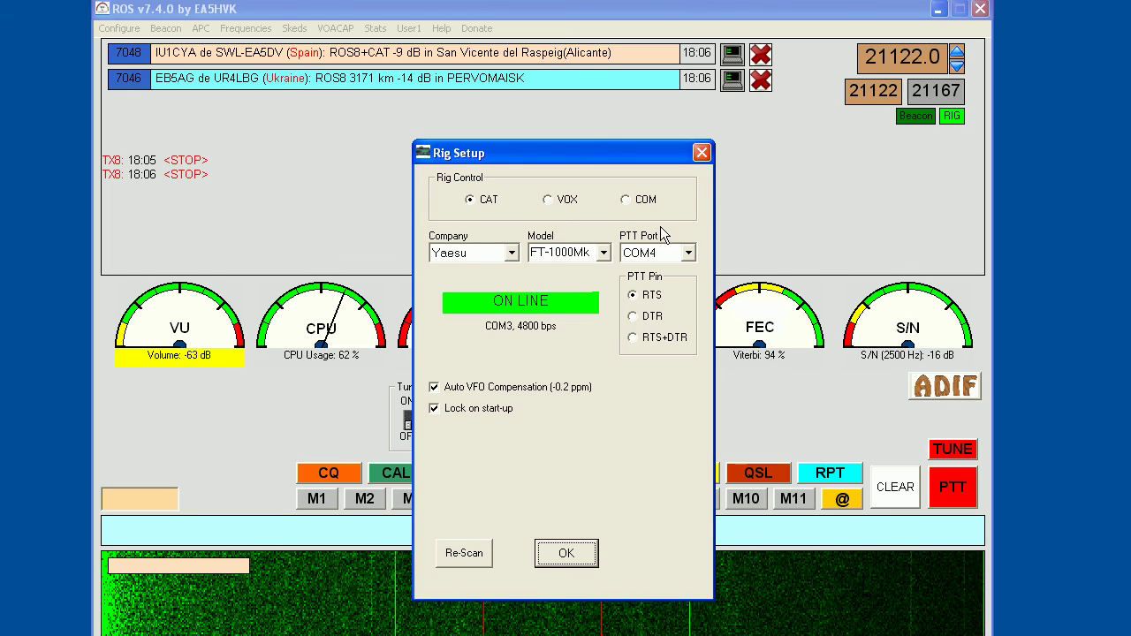
pyautogui.moveTo(660, 163); pyautogui.dragTo(638, 122)
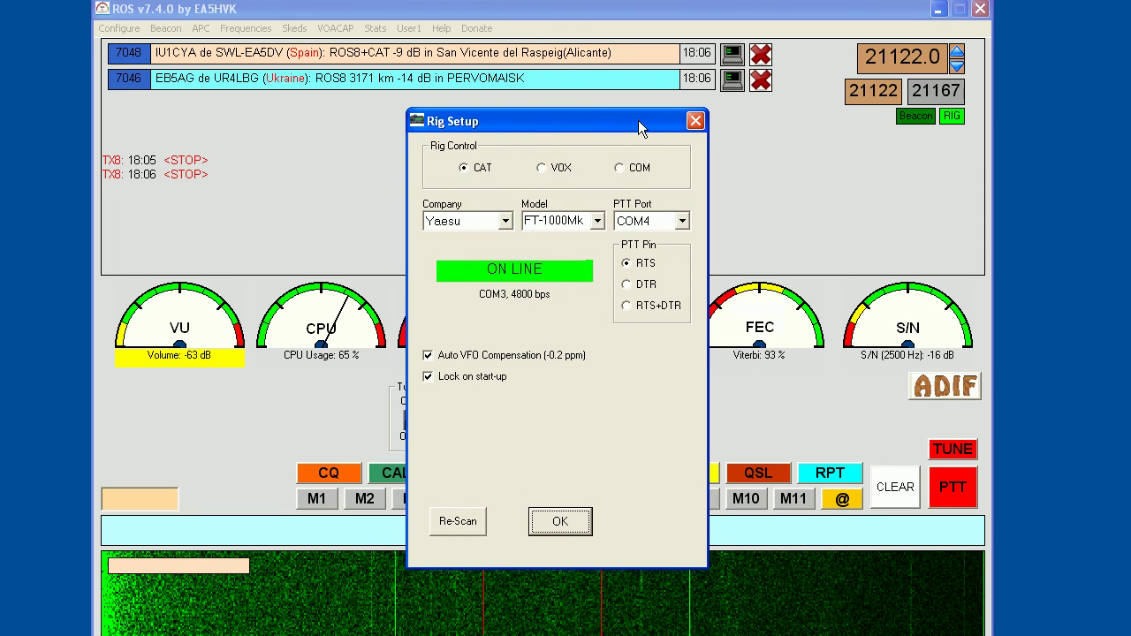
pyautogui.click(696, 121)
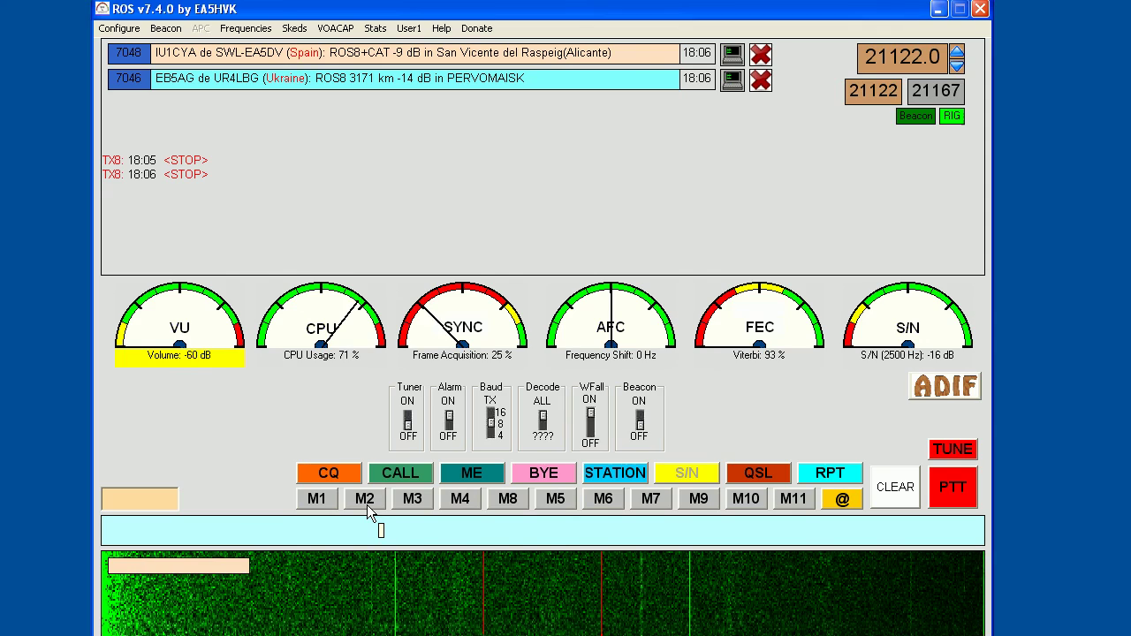
# Step: Write the message "Hey nice to meet you" in the transmit text area
pyautogui.click(241, 525)
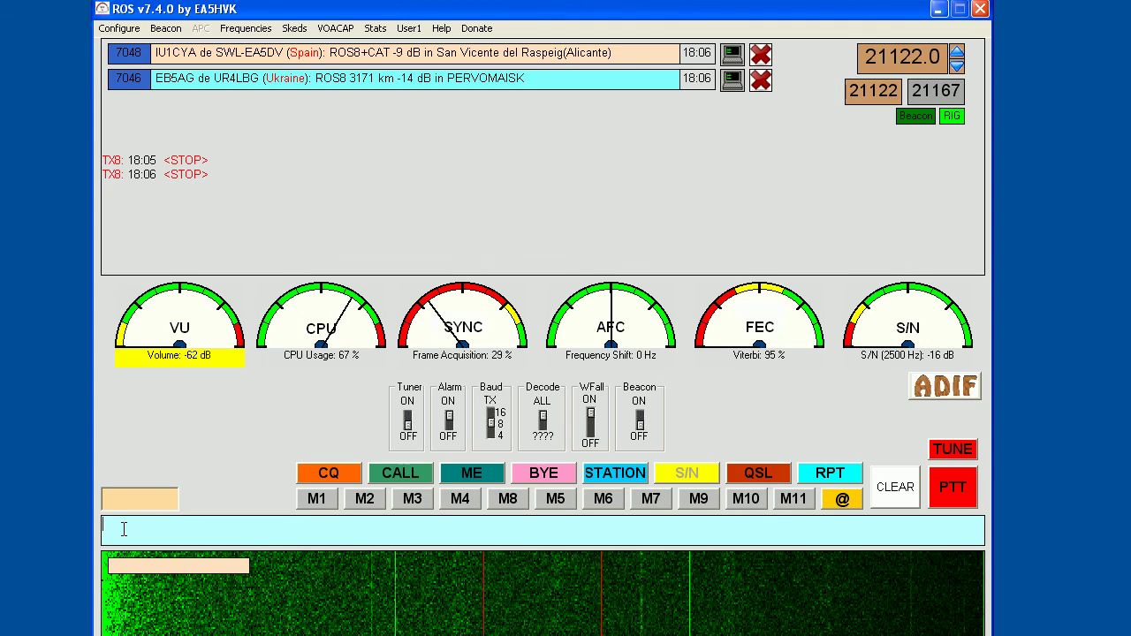
pyautogui.write('Hey n')
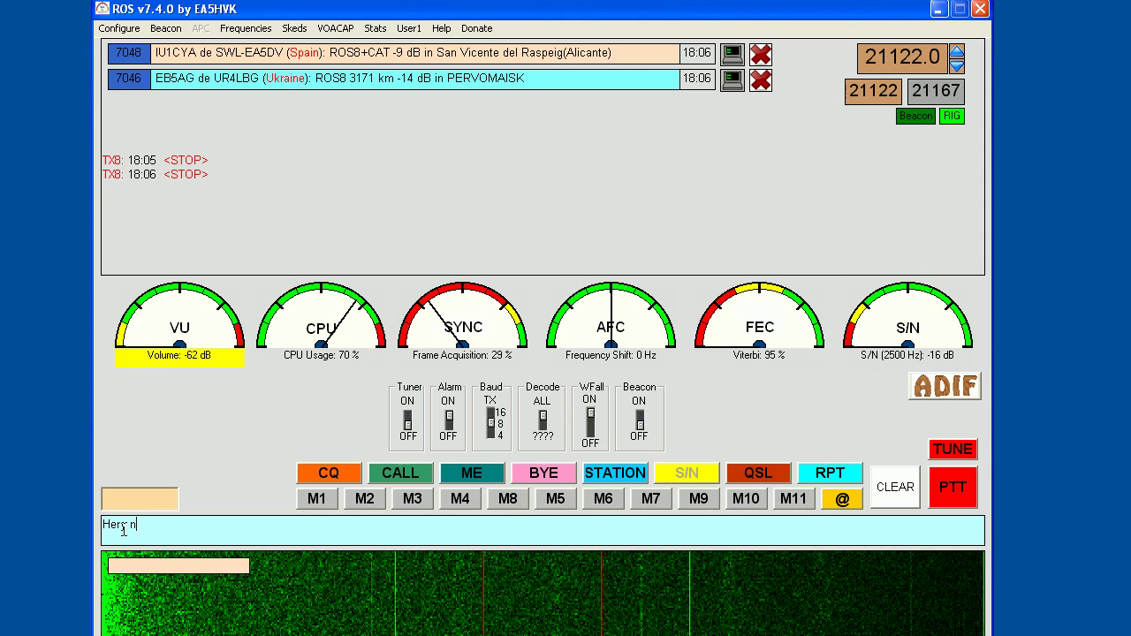
pyautogui.write('ice')
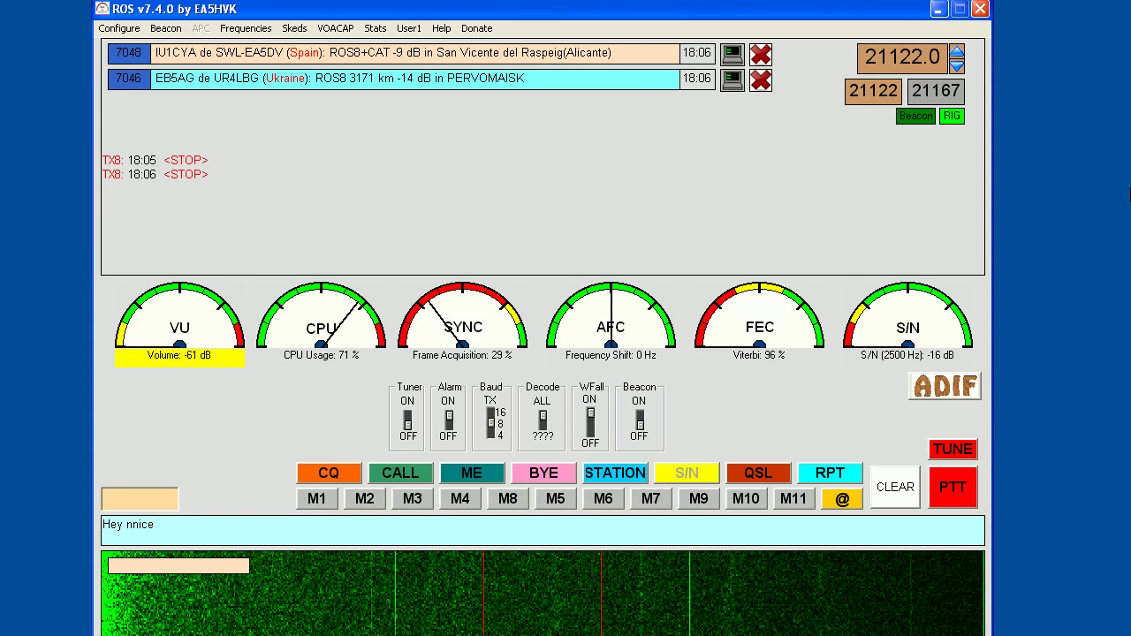
pyautogui.press('BackSpace')
pyautogui.write('ice to me')
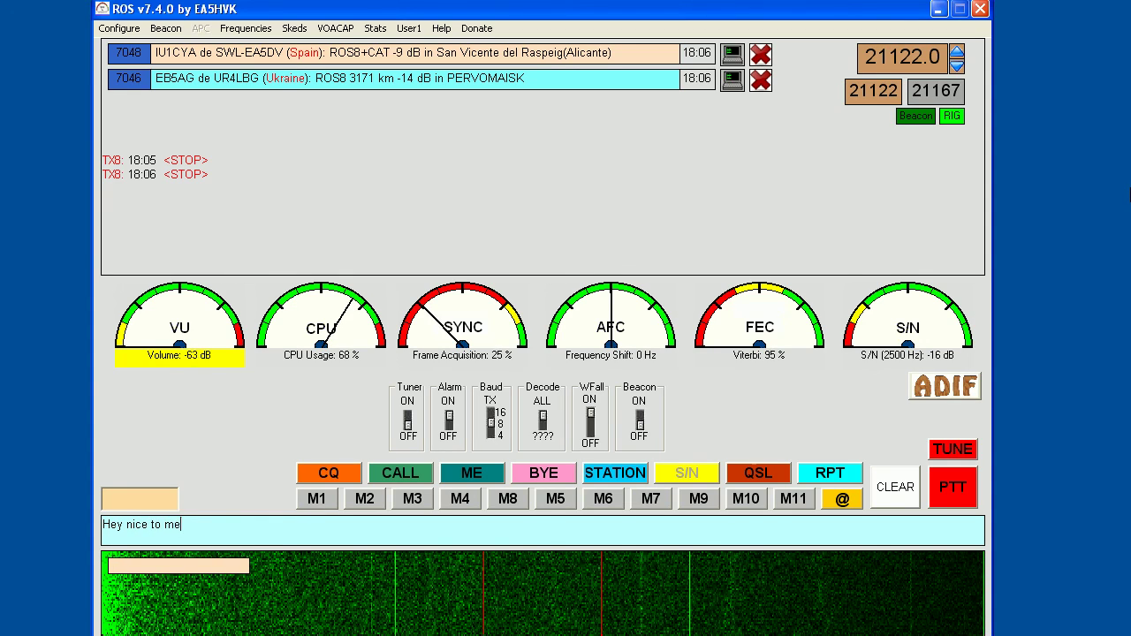
pyautogui.write('et you')
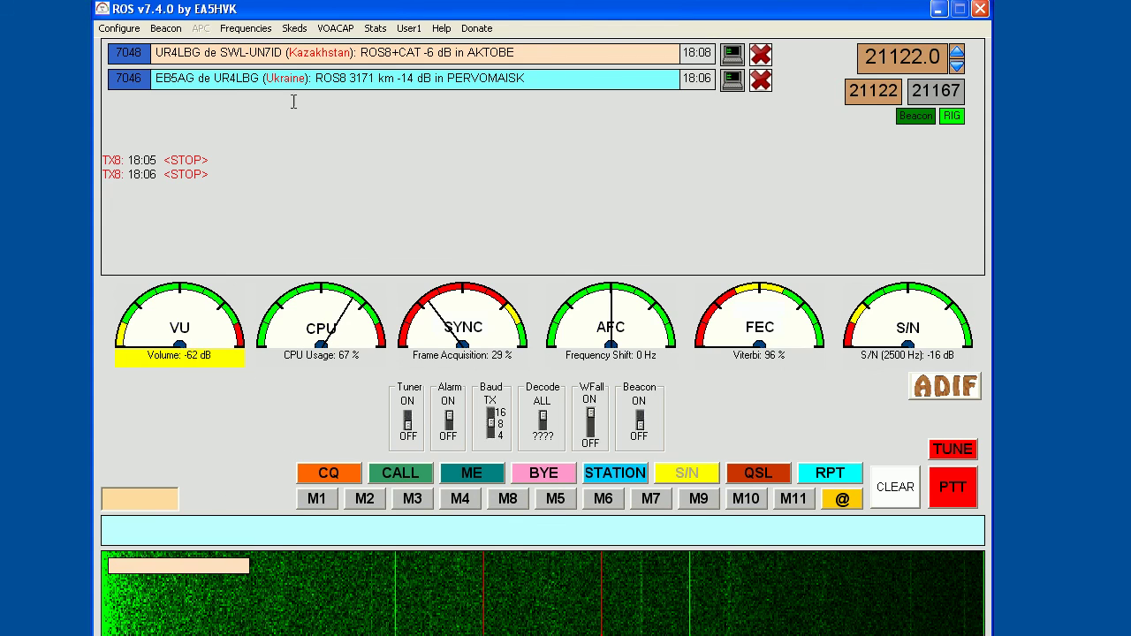
# Step: Tune the rig to 7.048 USB and send the Internet Support reply "OK, i am QRV on 7048.0" to the reported Kazakhstan station
pyautogui.click(246, 29)
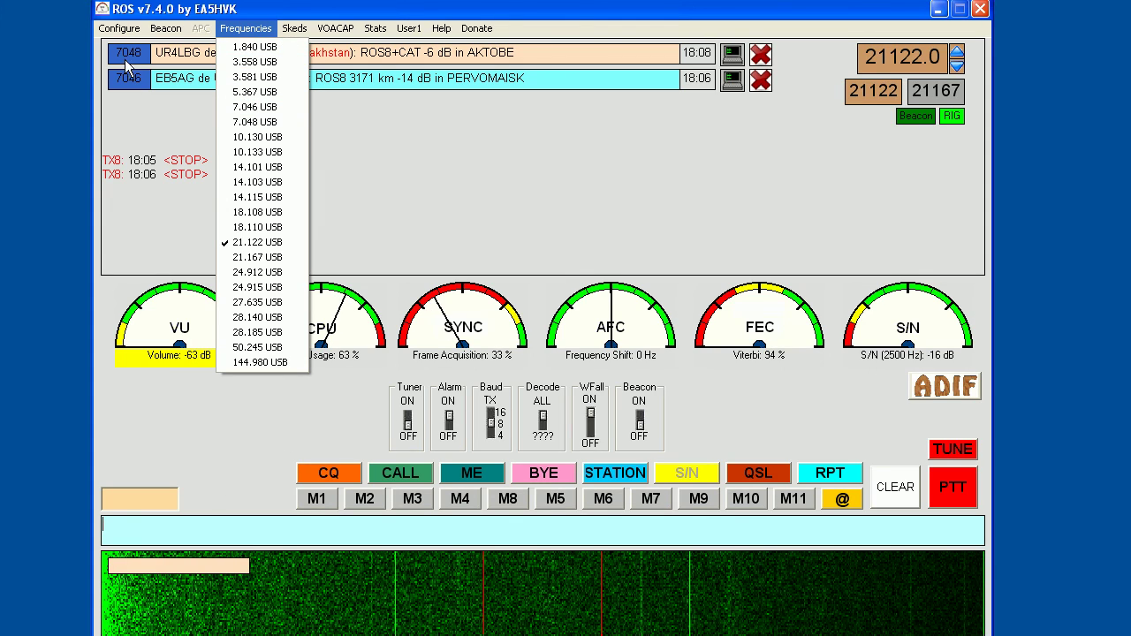
pyautogui.click(275, 122)
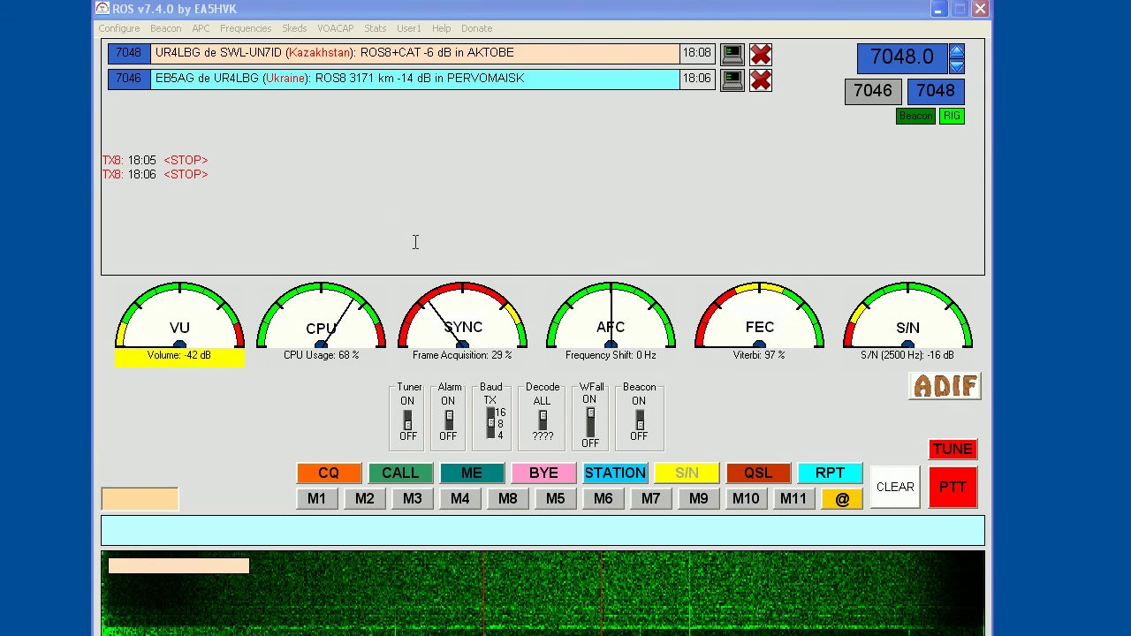
pyautogui.click(732, 54)
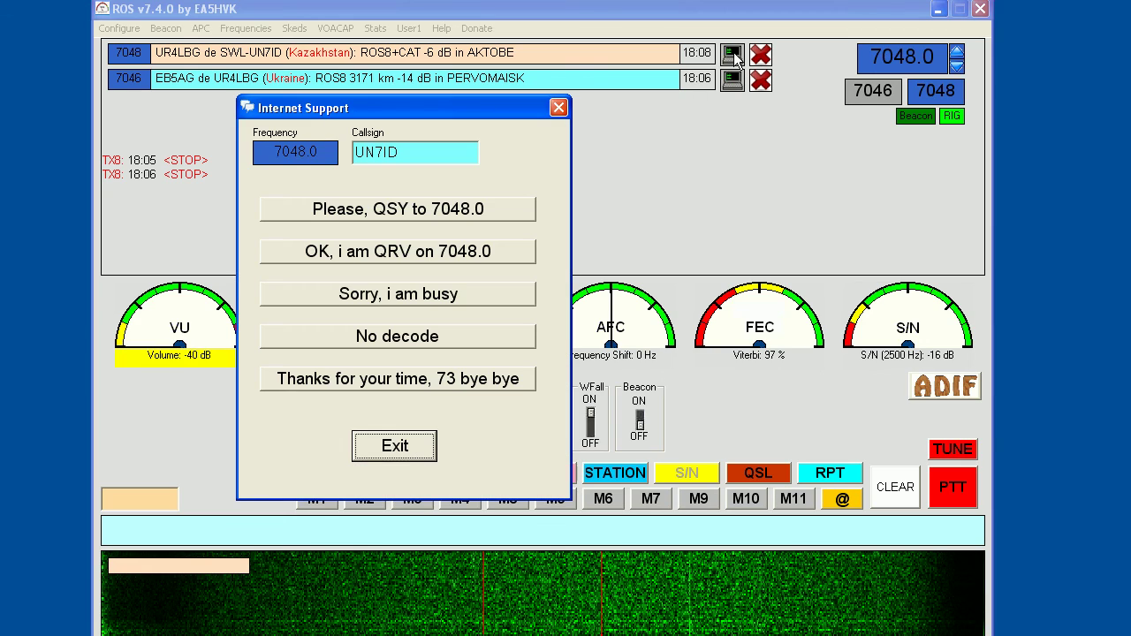
pyautogui.click(400, 252)
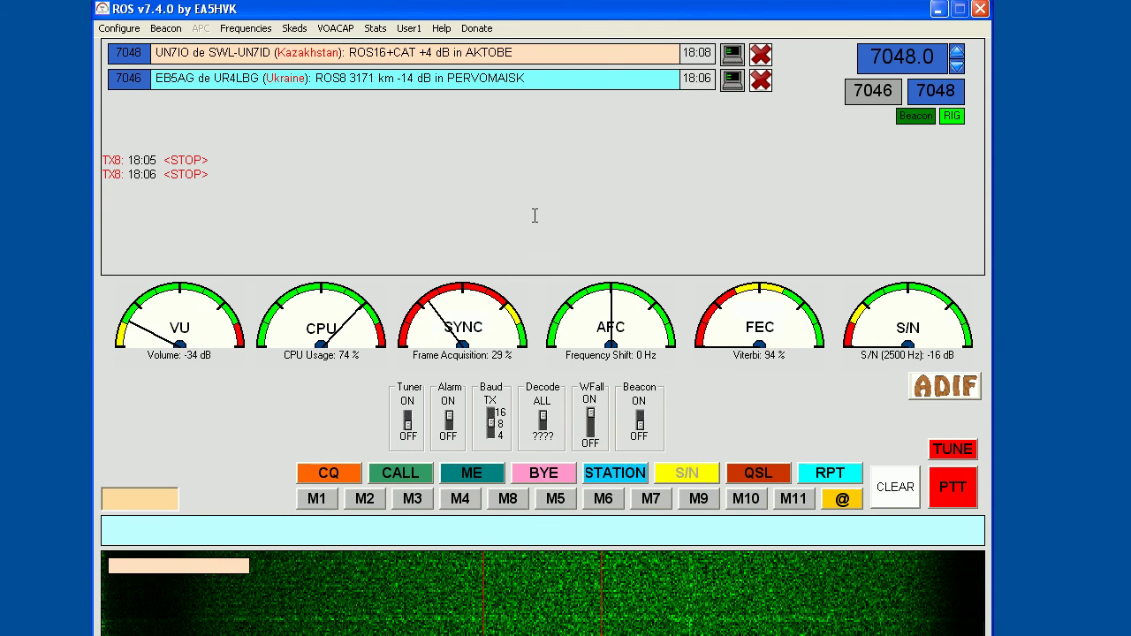
# Step: Tune the rig to 21.122 USB and switch it on to 21.167 USB
pyautogui.click(248, 30)
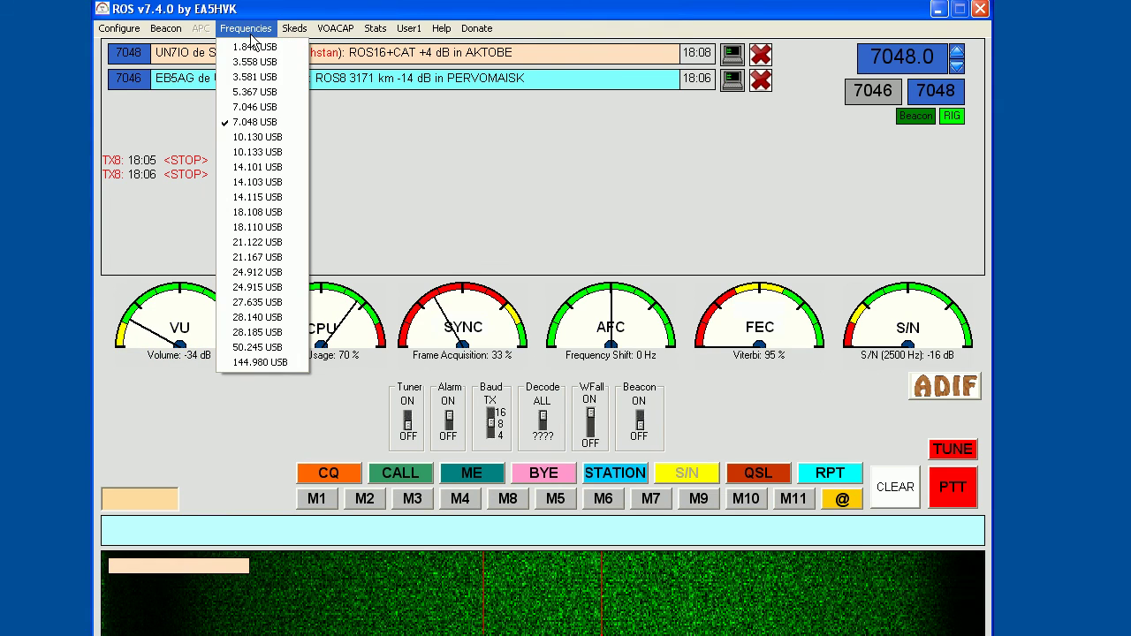
pyautogui.click(268, 241)
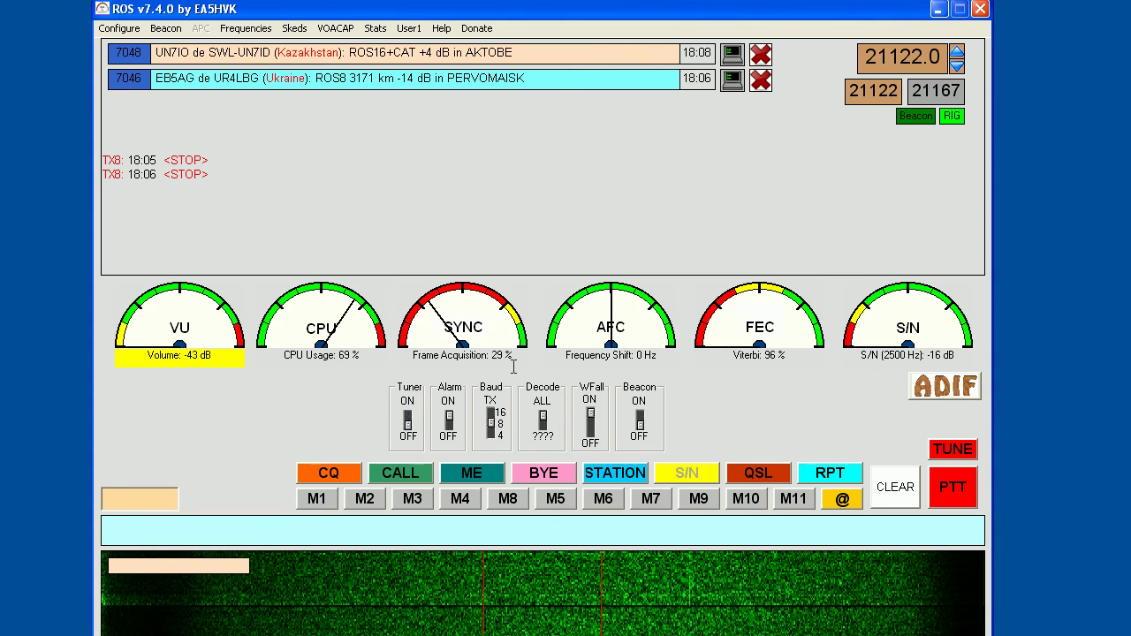
pyautogui.click(246, 29)
pyautogui.click(252, 257)
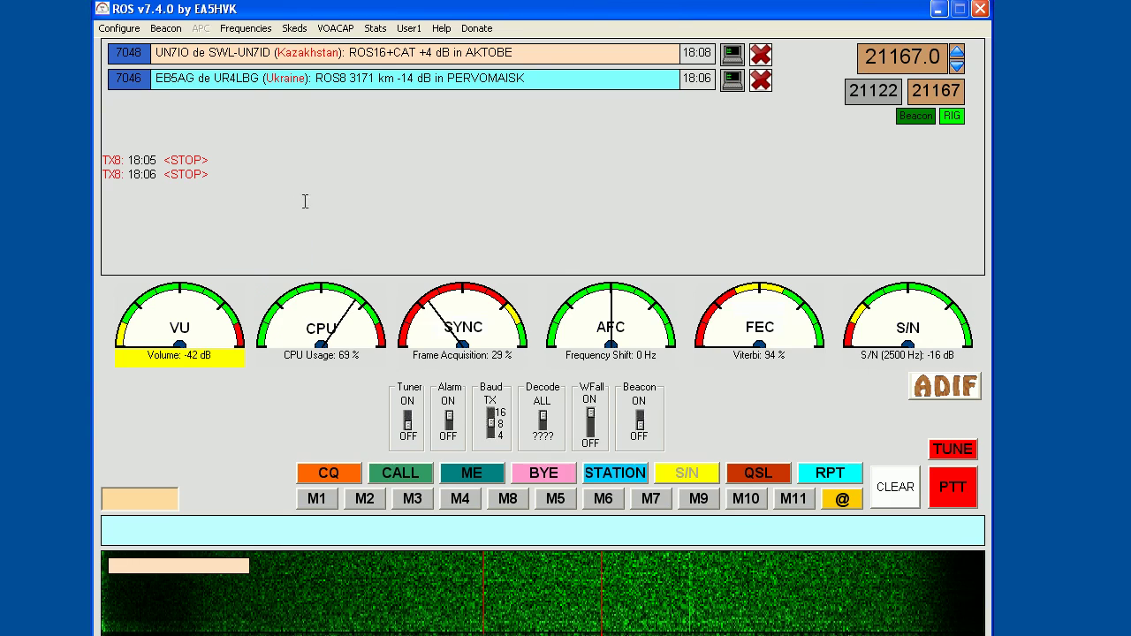